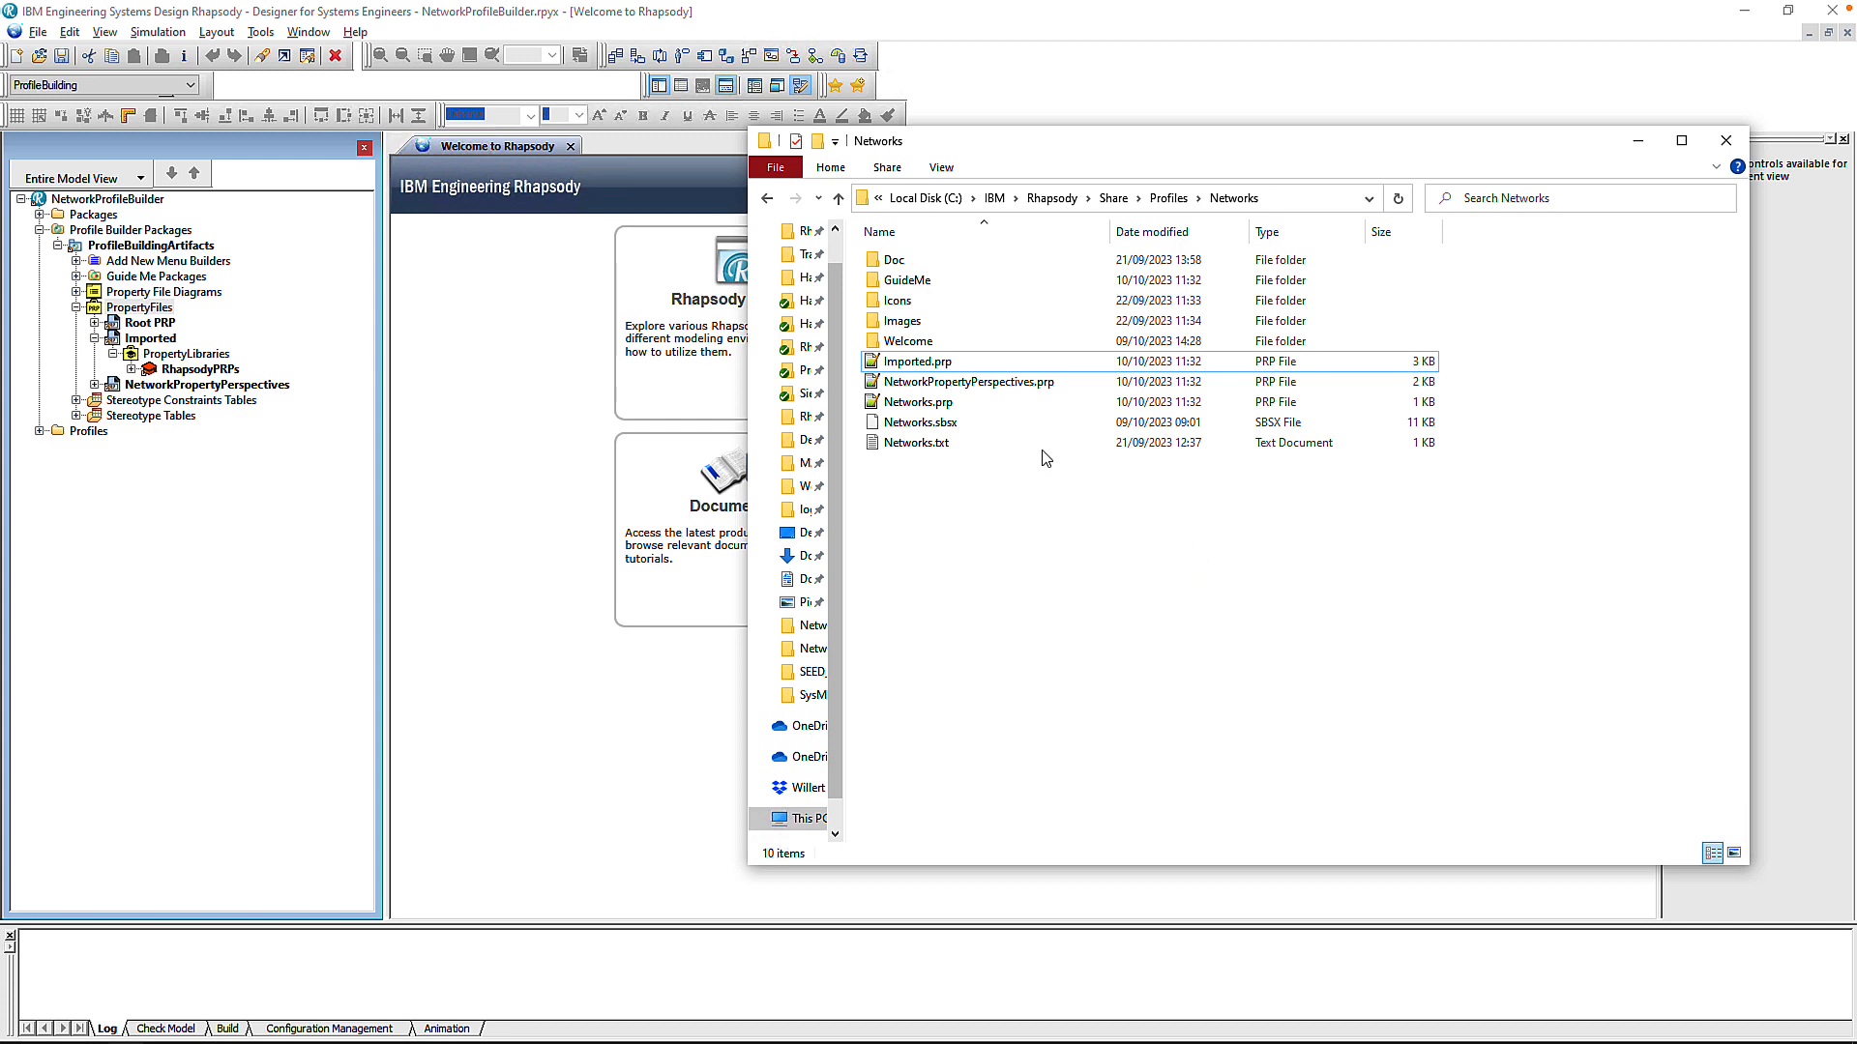
Open Welcome.html from the Networks profile's Welcome folder in Notepad++ to examine its HTML
double_click(930, 342)
left_click(943, 262)
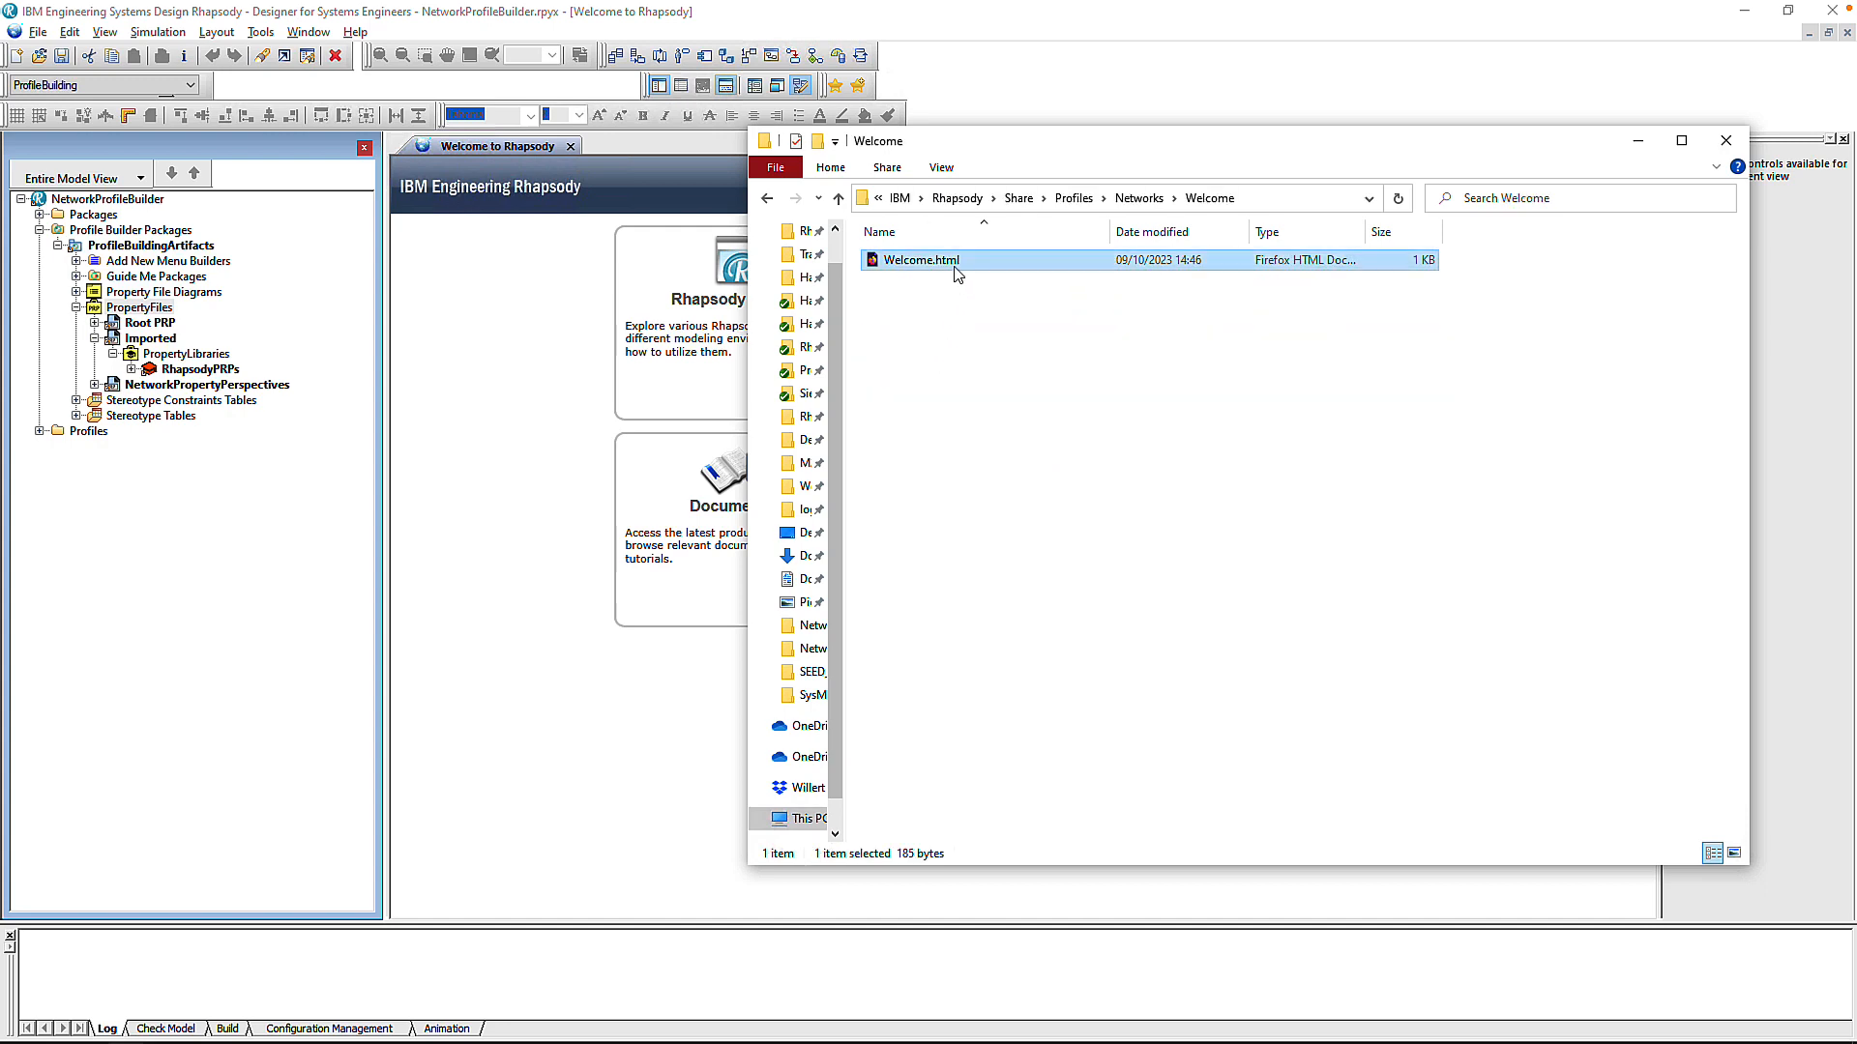
right_click(954, 265)
left_click(1035, 344)
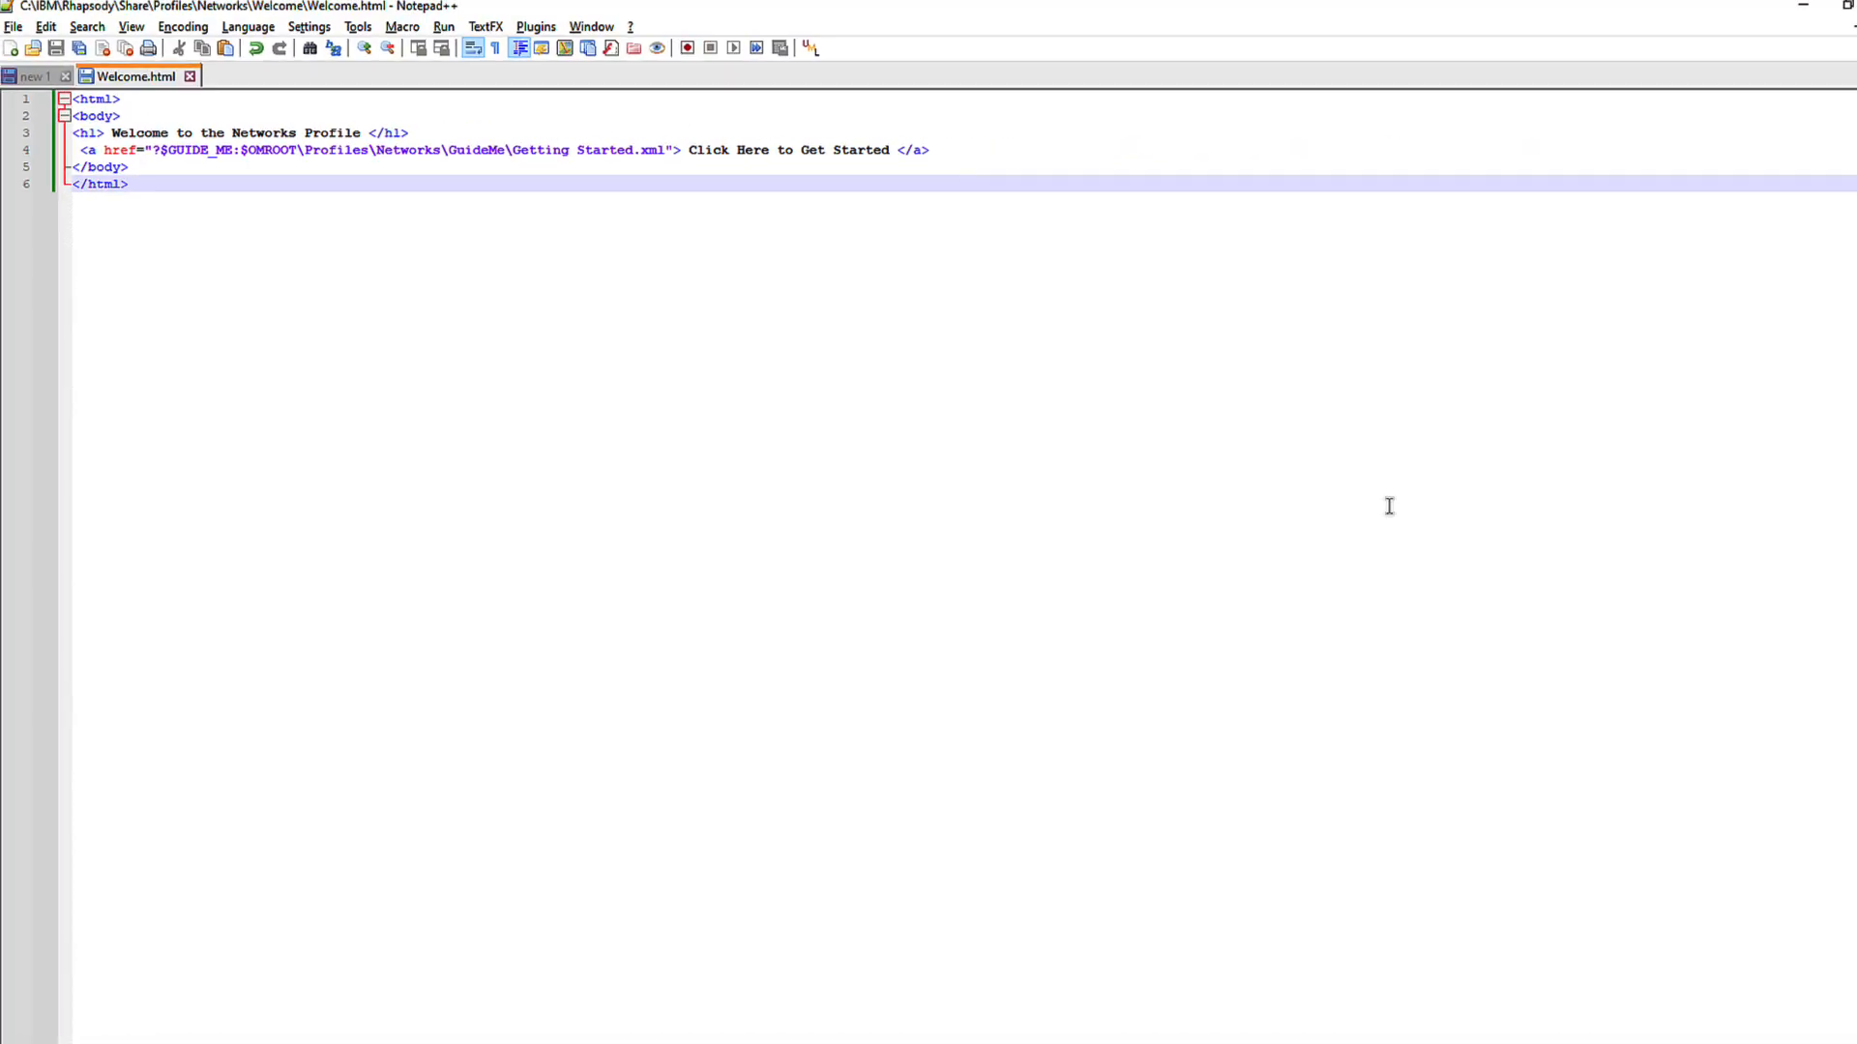
Switch to IBM Rhapsody and add a second property library to the Imported property file
key("alt+Tab")
key("alt+Tab")
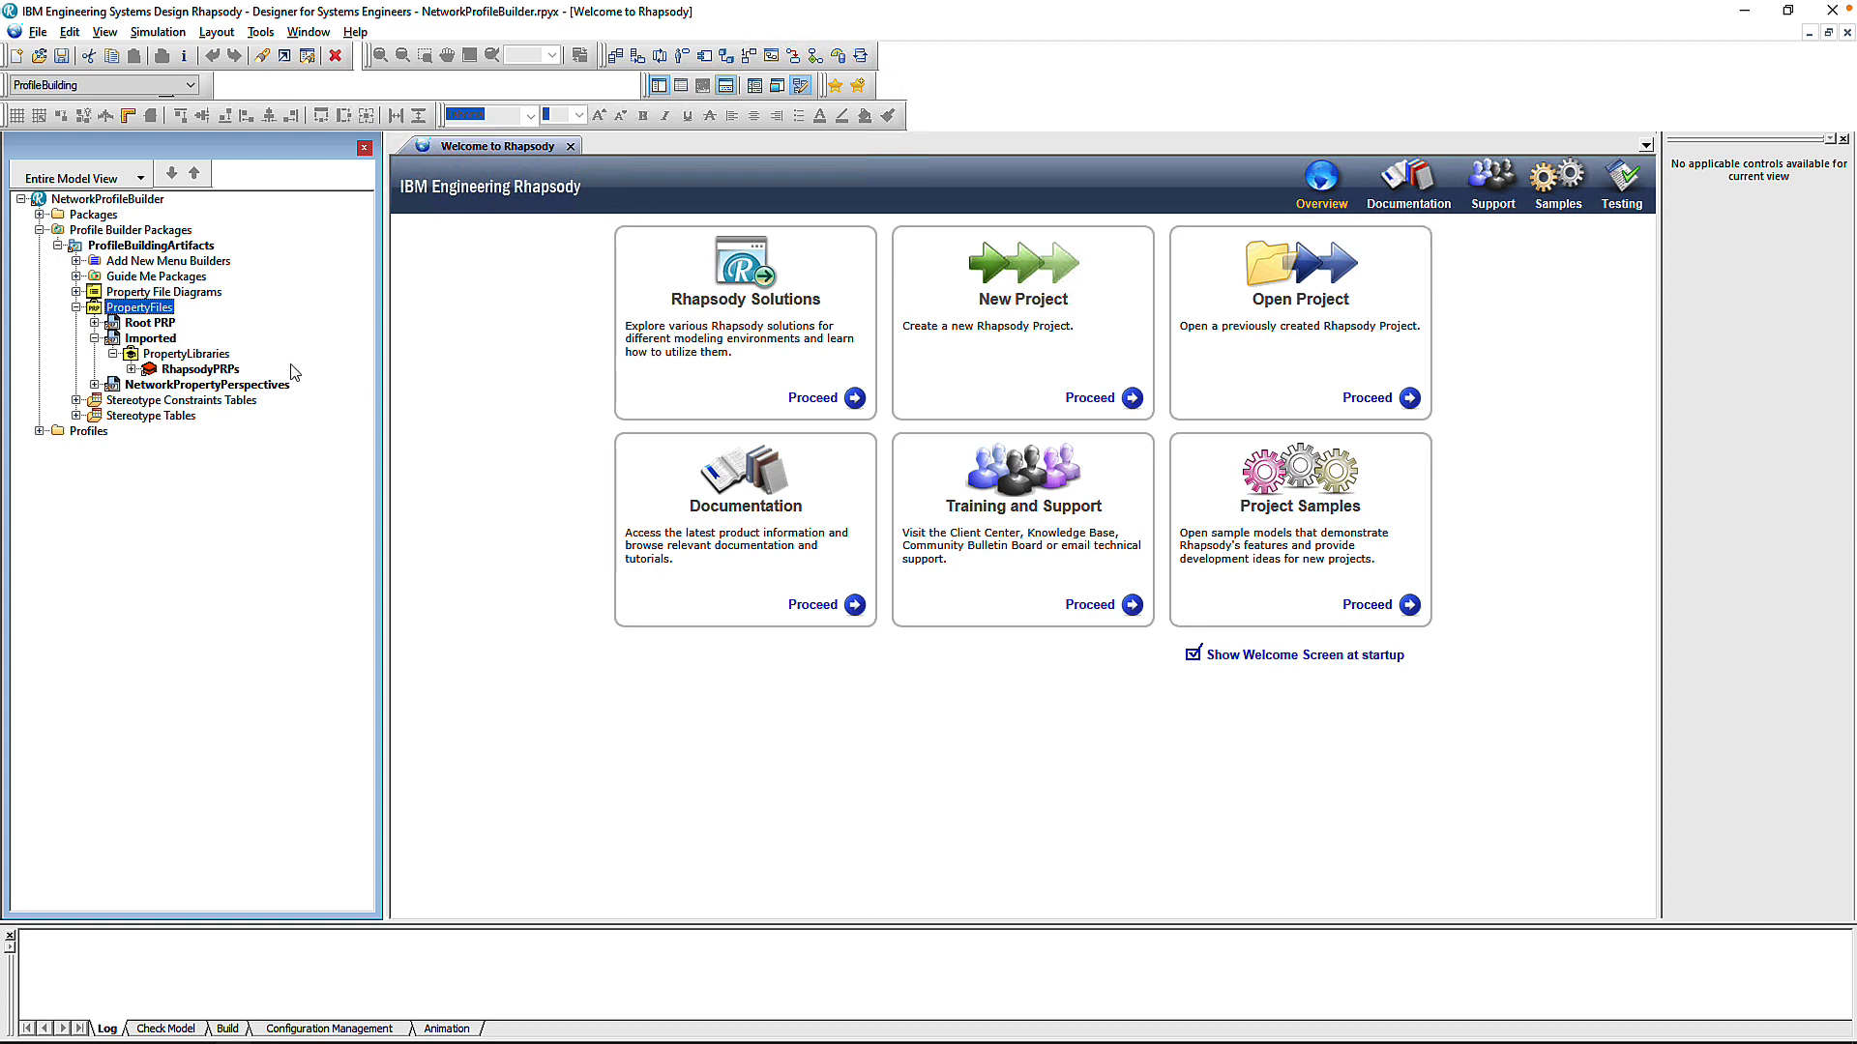
left_click(227, 356)
right_click(228, 358)
left_click(254, 362)
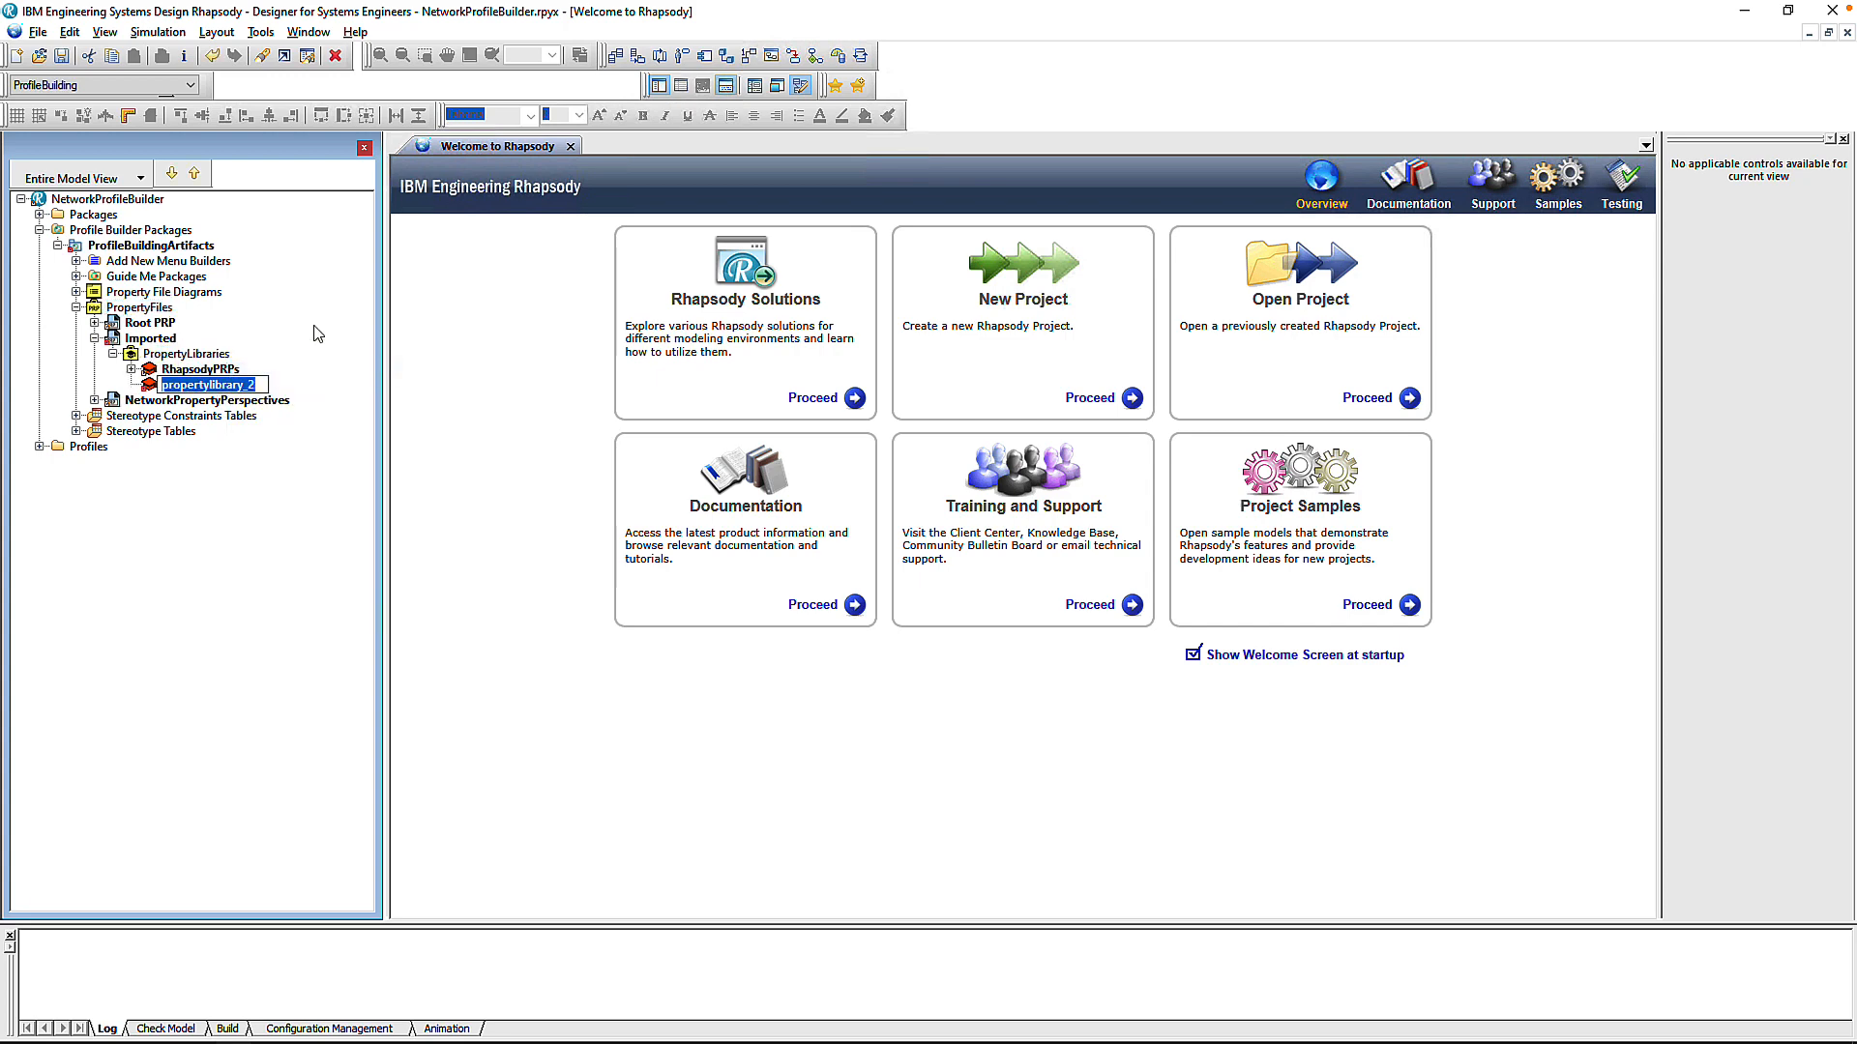
Set the new property library's importProperties tag to Welcome and apply the change
right_click(250, 388)
left_click(256, 400)
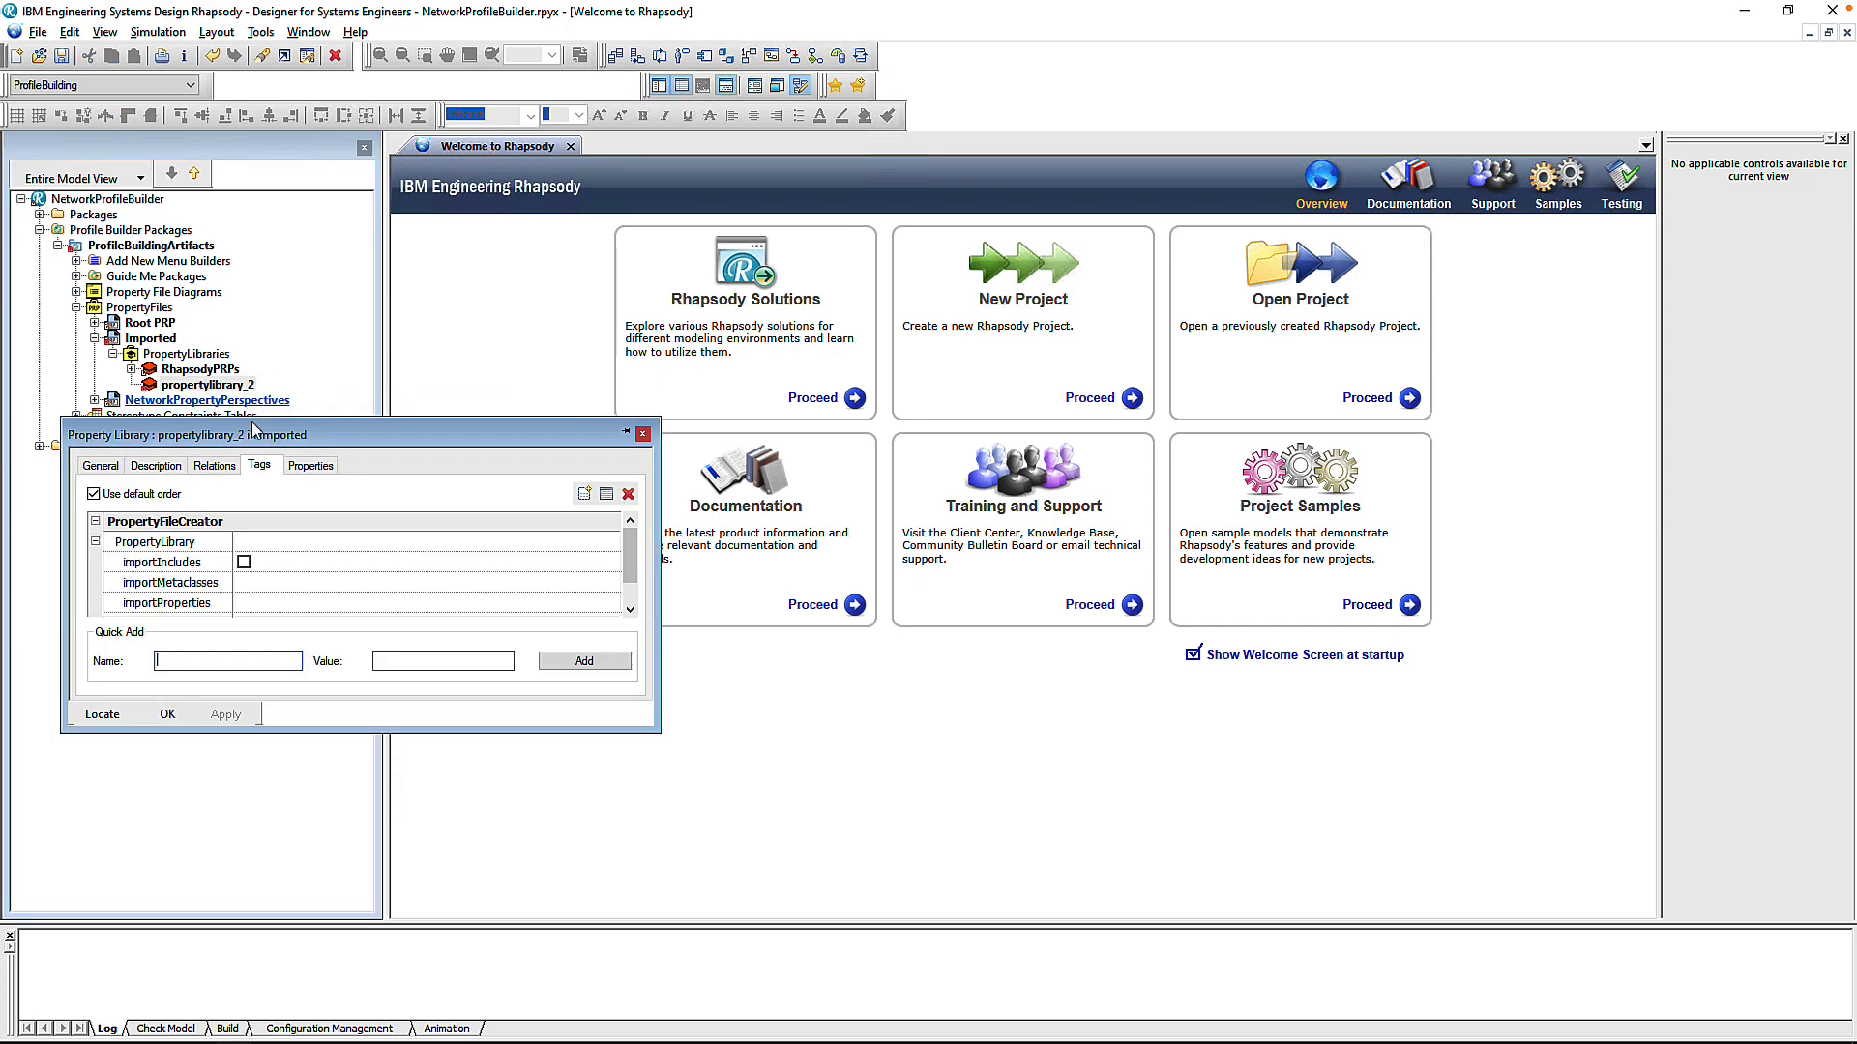
left_click(250, 602)
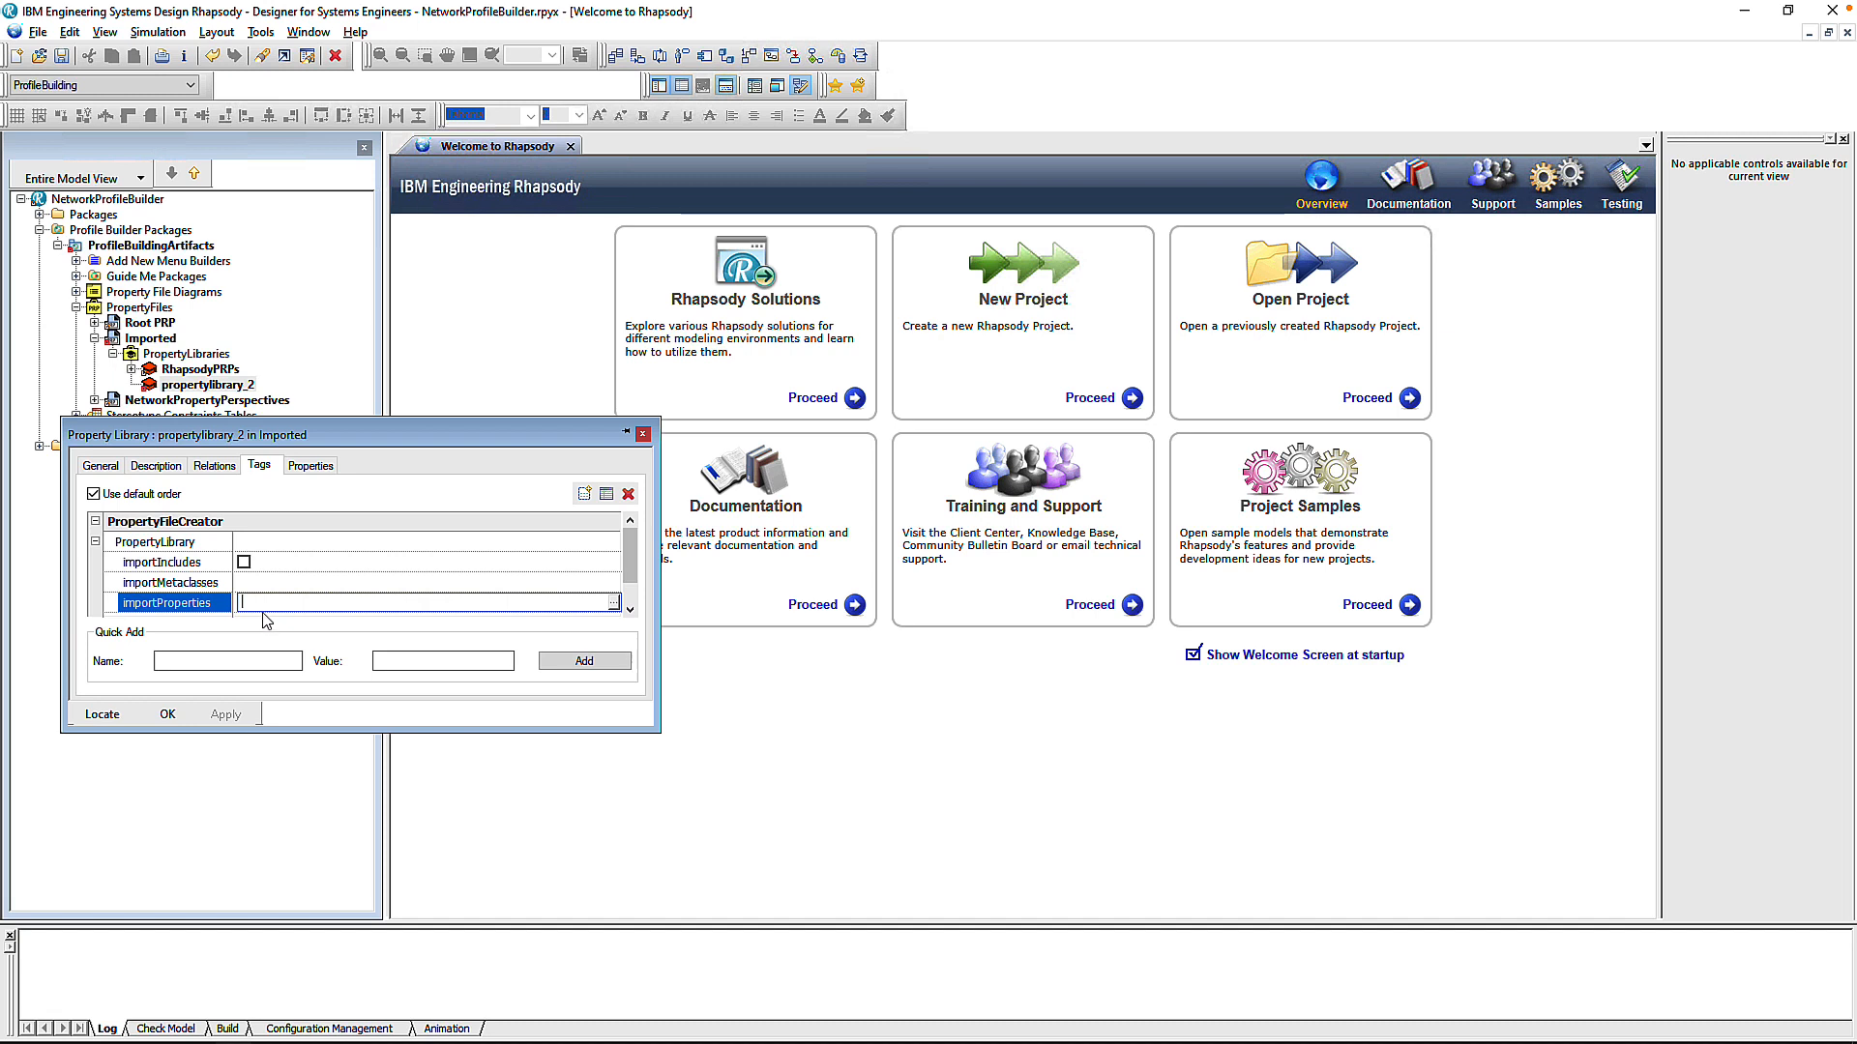
type("Welcome")
key("Return")
left_click(230, 716)
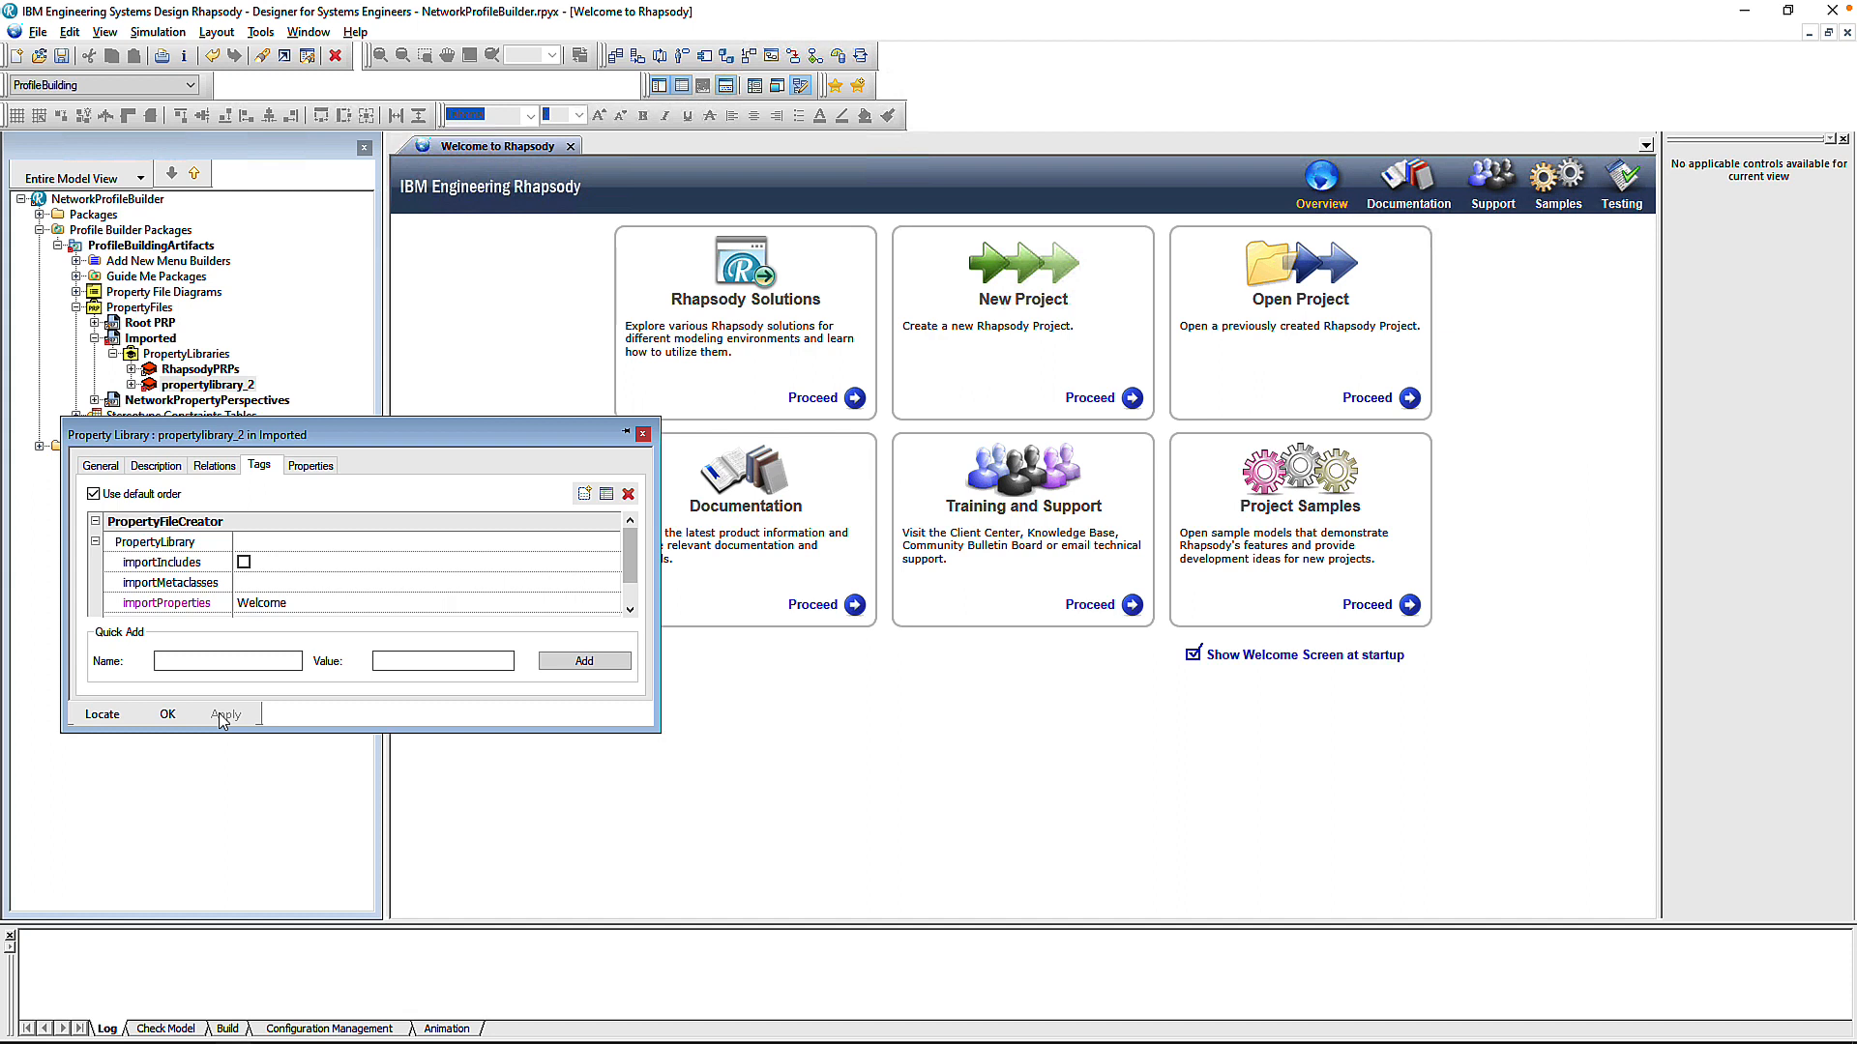
left_click(167, 714)
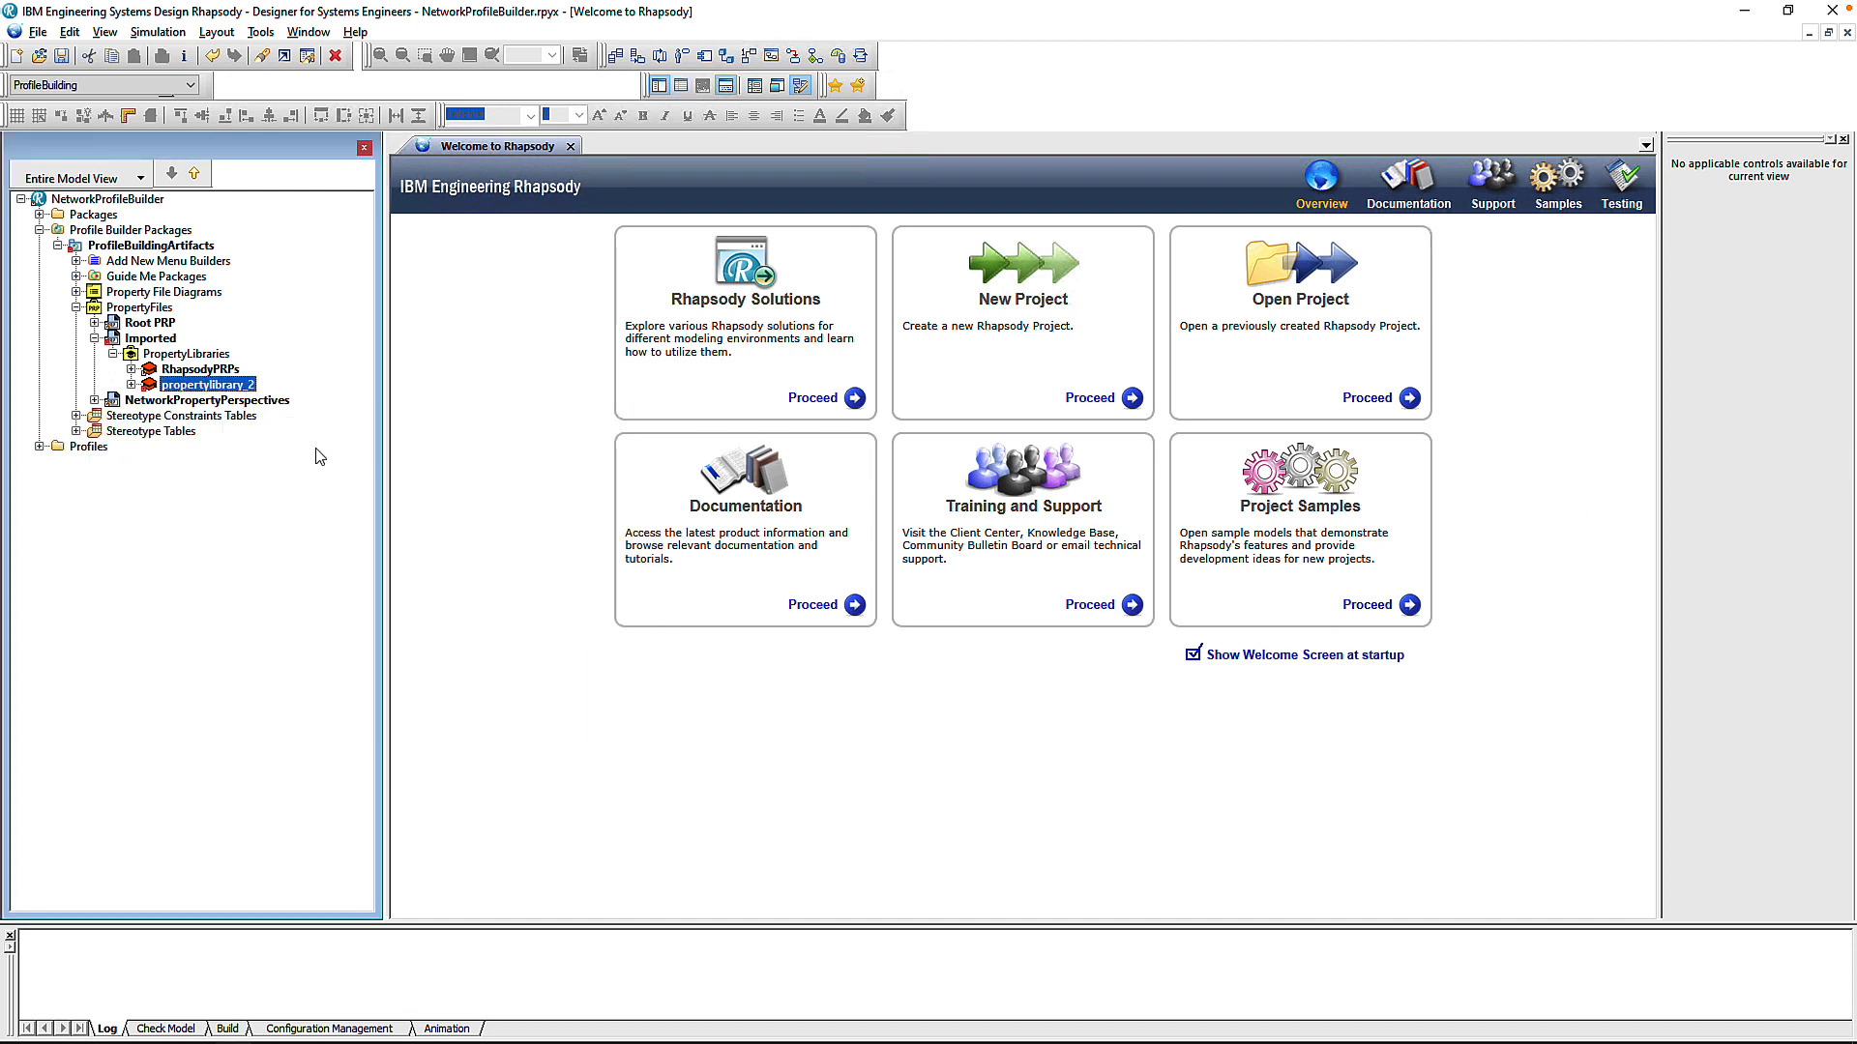
Import the matching properties from factory.prp into the new property library with Profile Builder
left_click(241, 386)
right_click(241, 386)
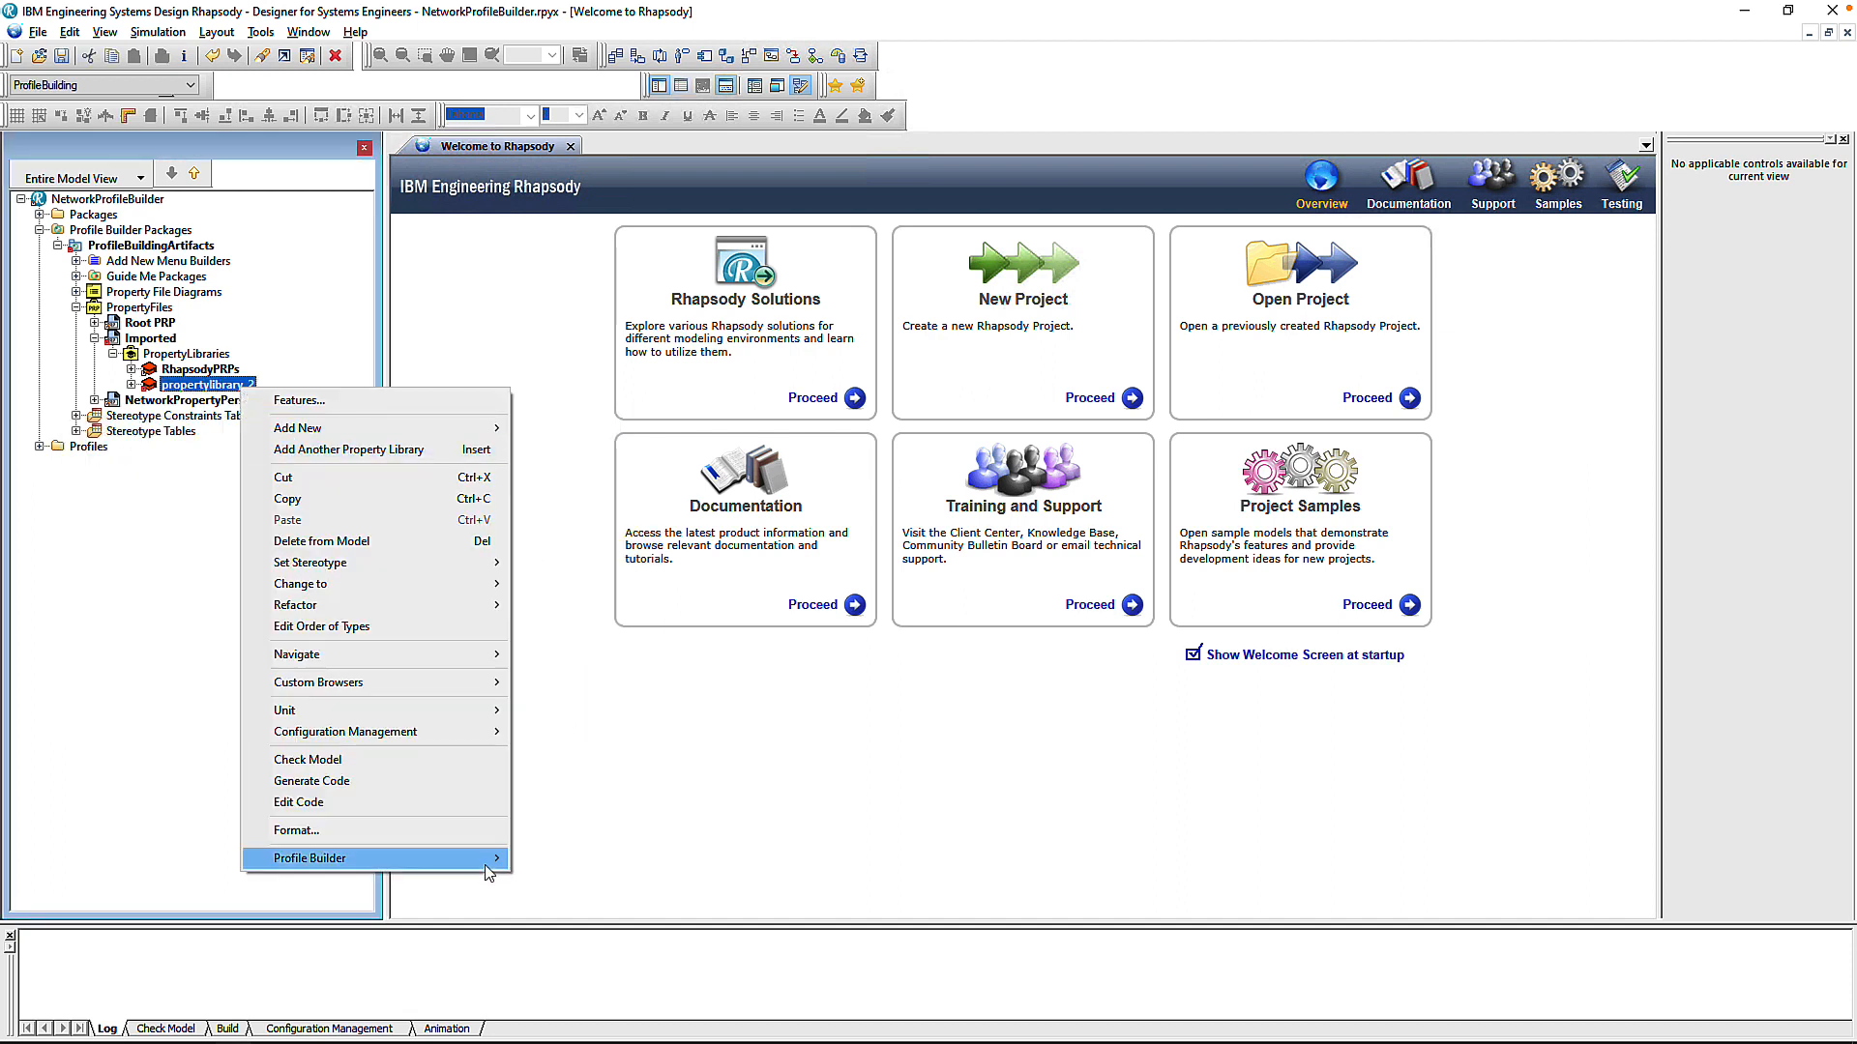
mouse_move(488, 860)
left_click(615, 861)
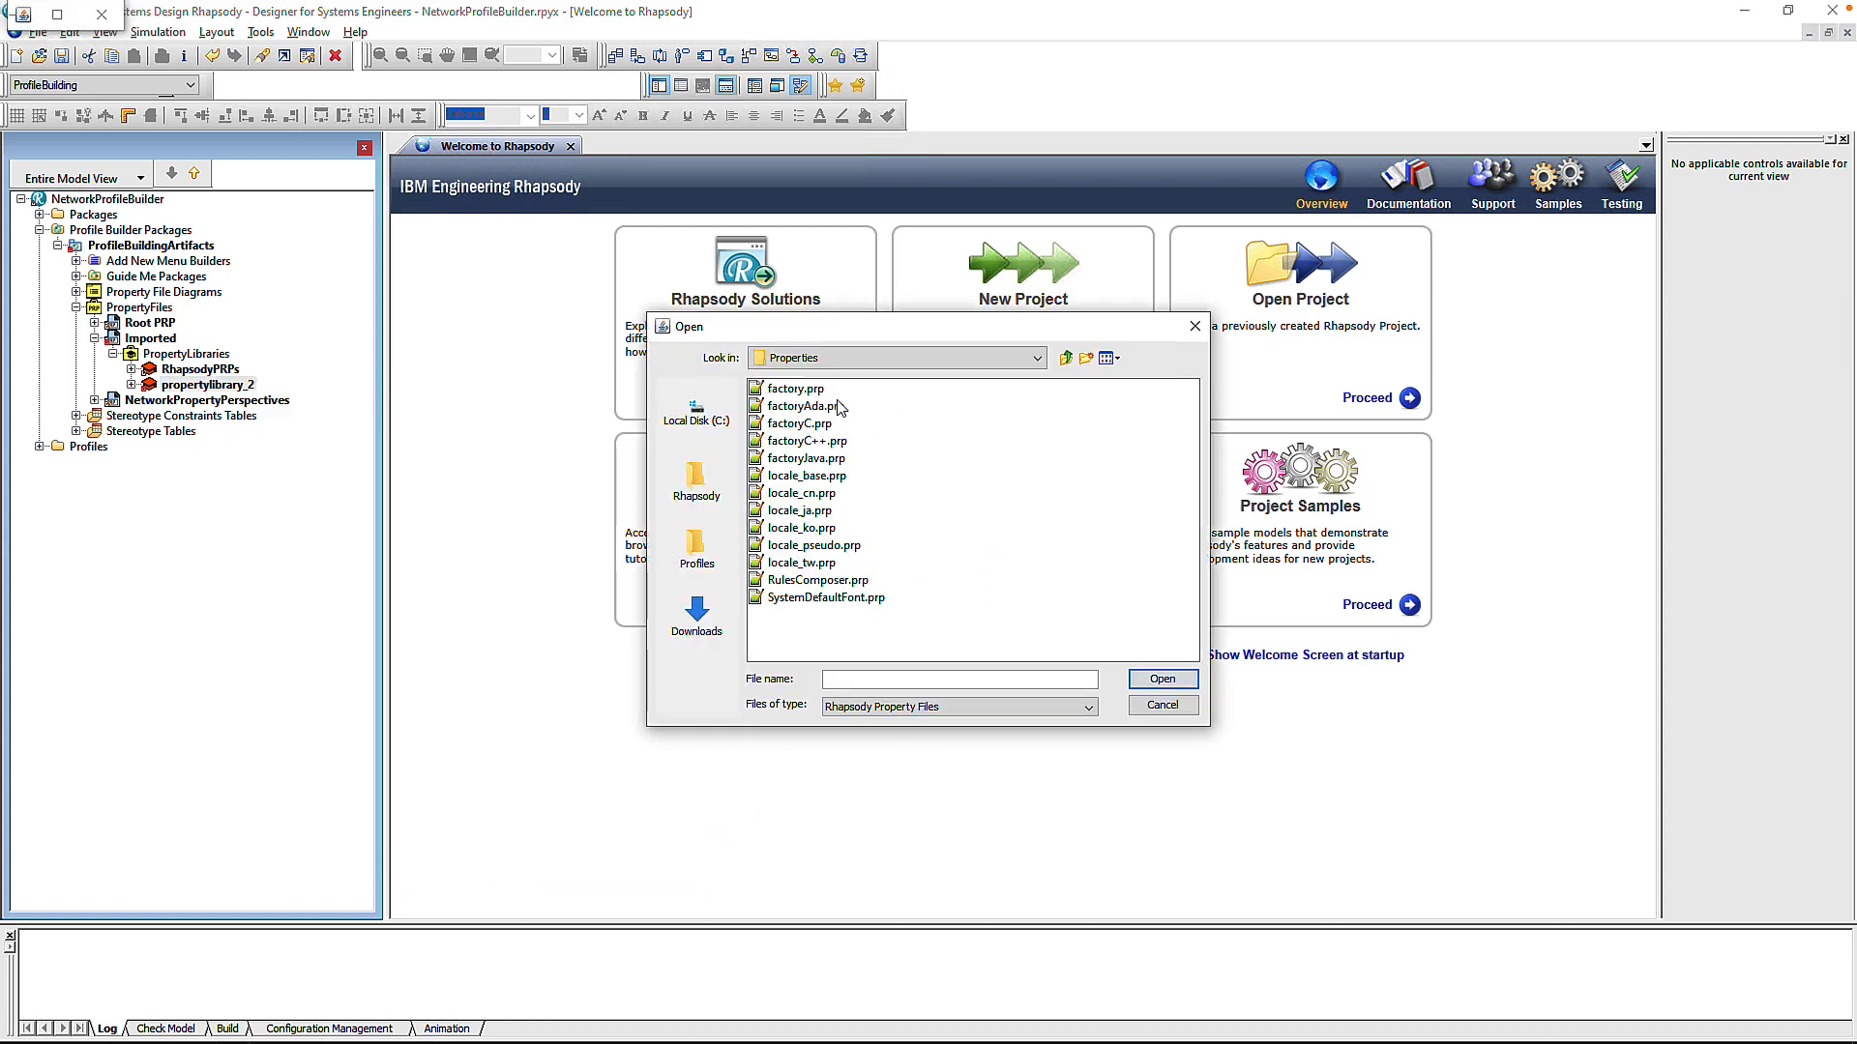
double_click(782, 392)
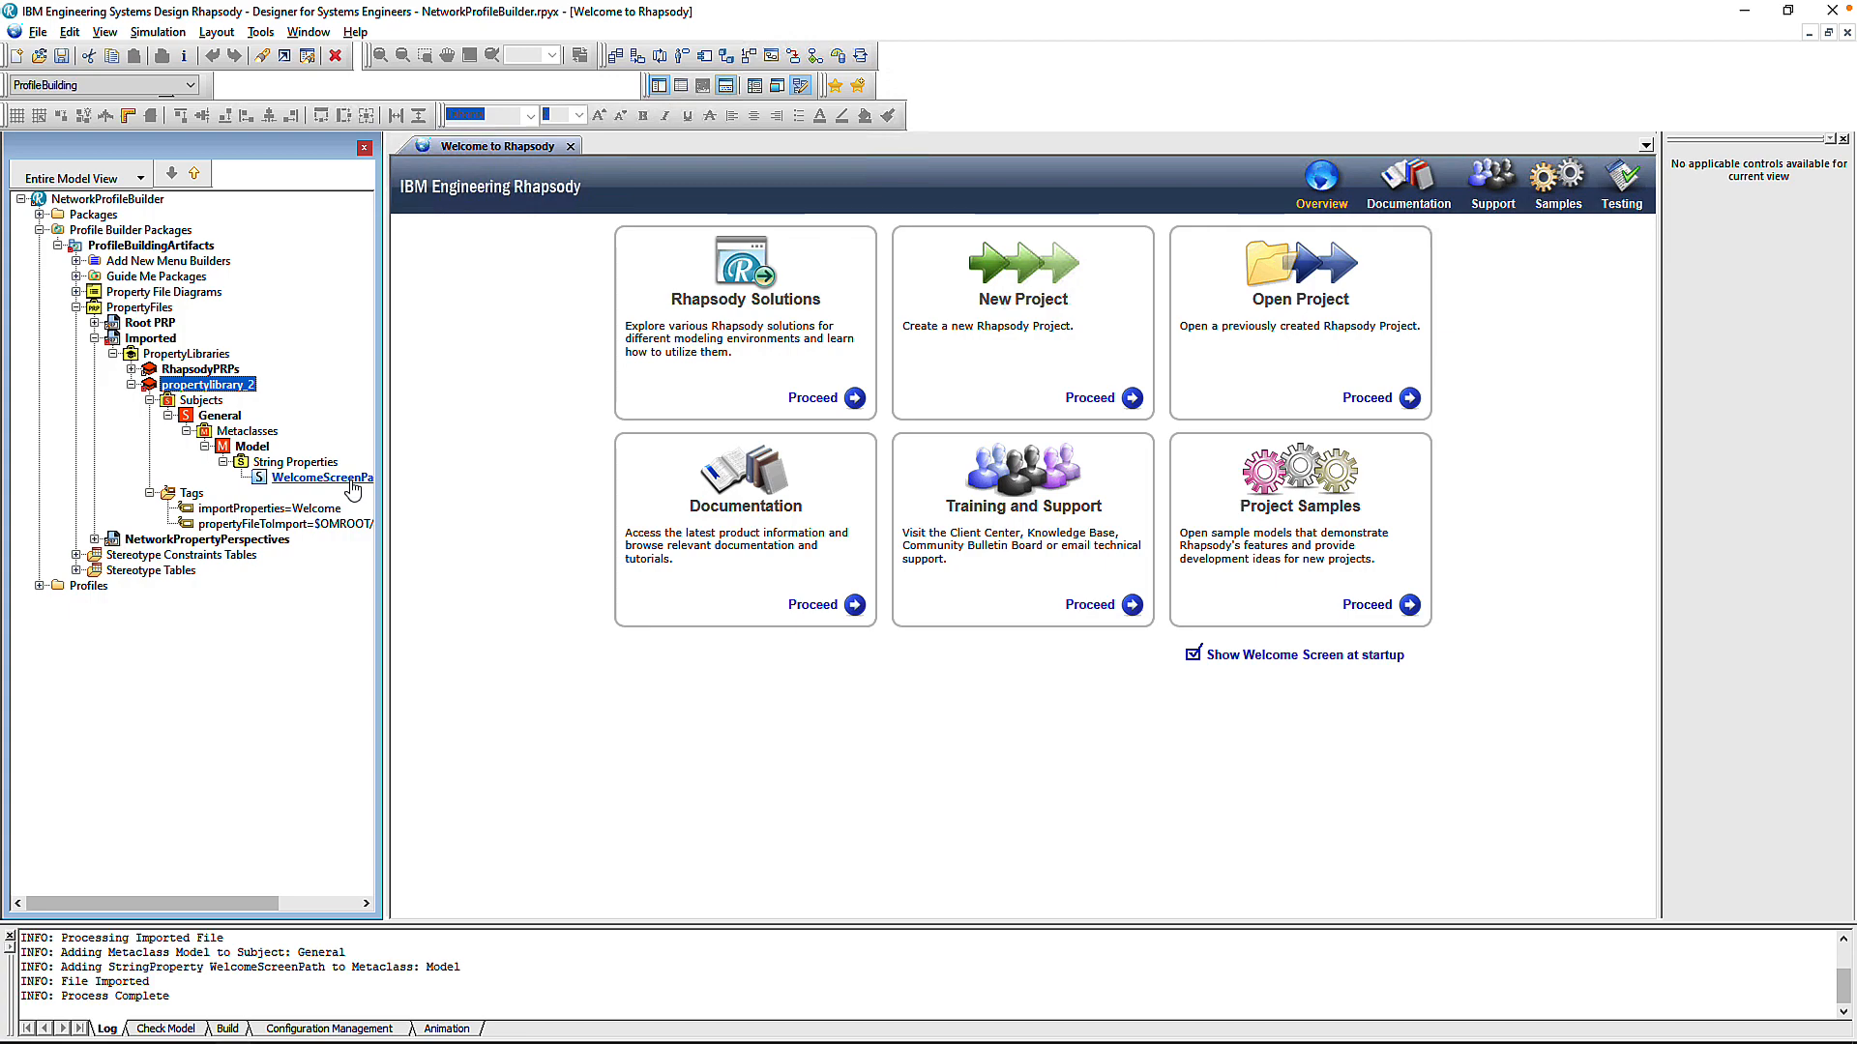
Set the WelcomeScreenPath property's value to $OMROOT/Profiles/Networks/Welcome/Welcome.html and save the project
double_click(355, 476)
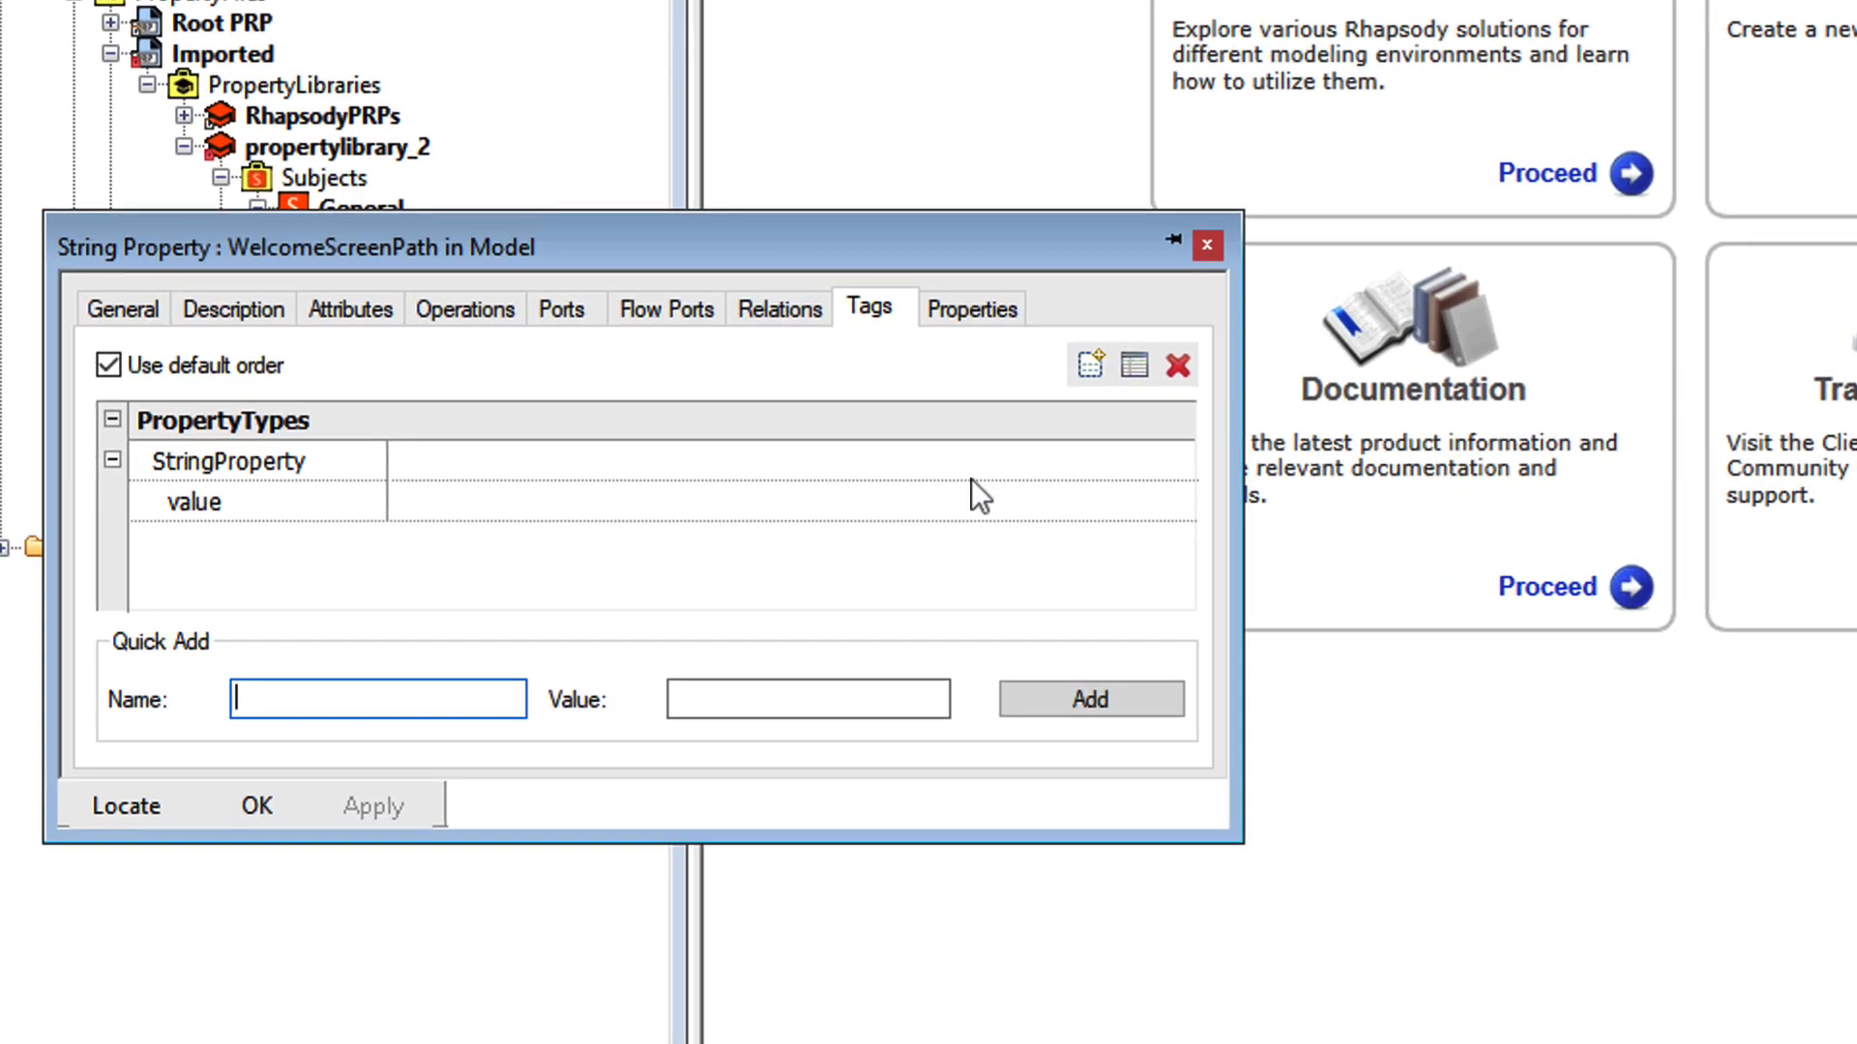
right_click(572, 503)
left_click(661, 663)
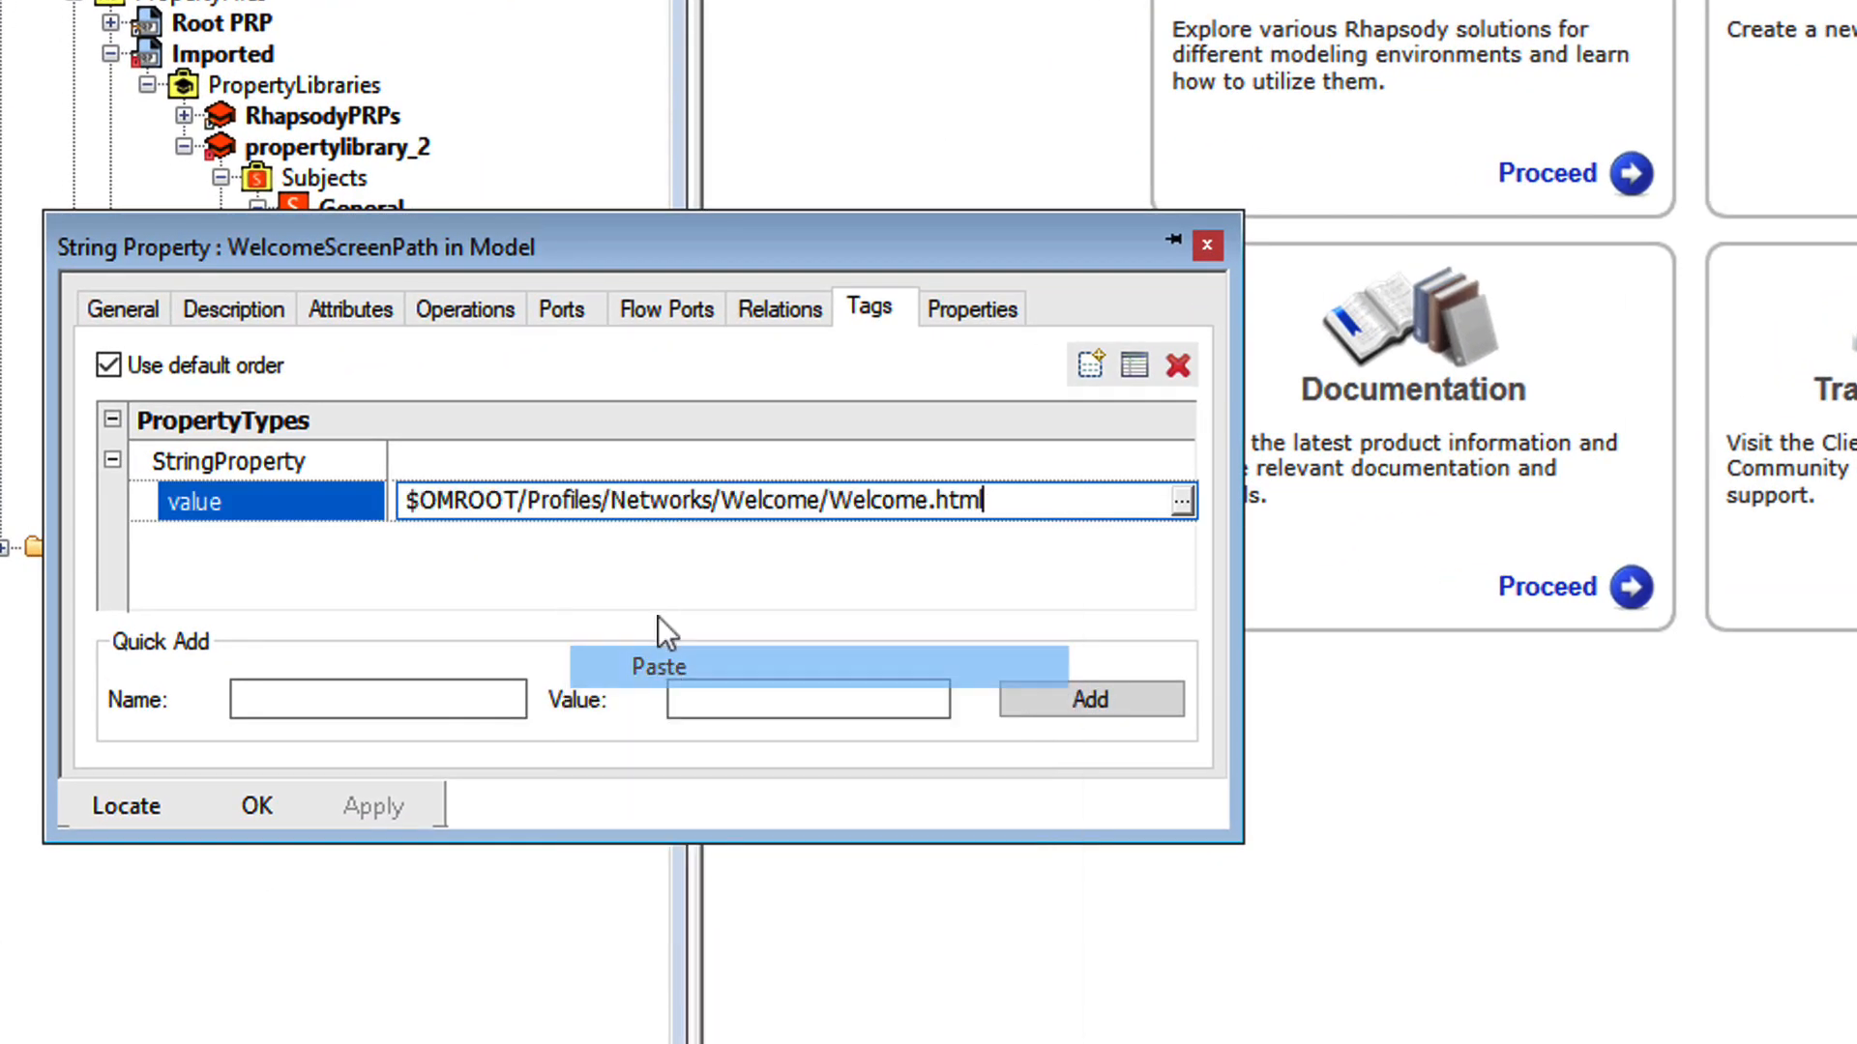
left_click(702, 566)
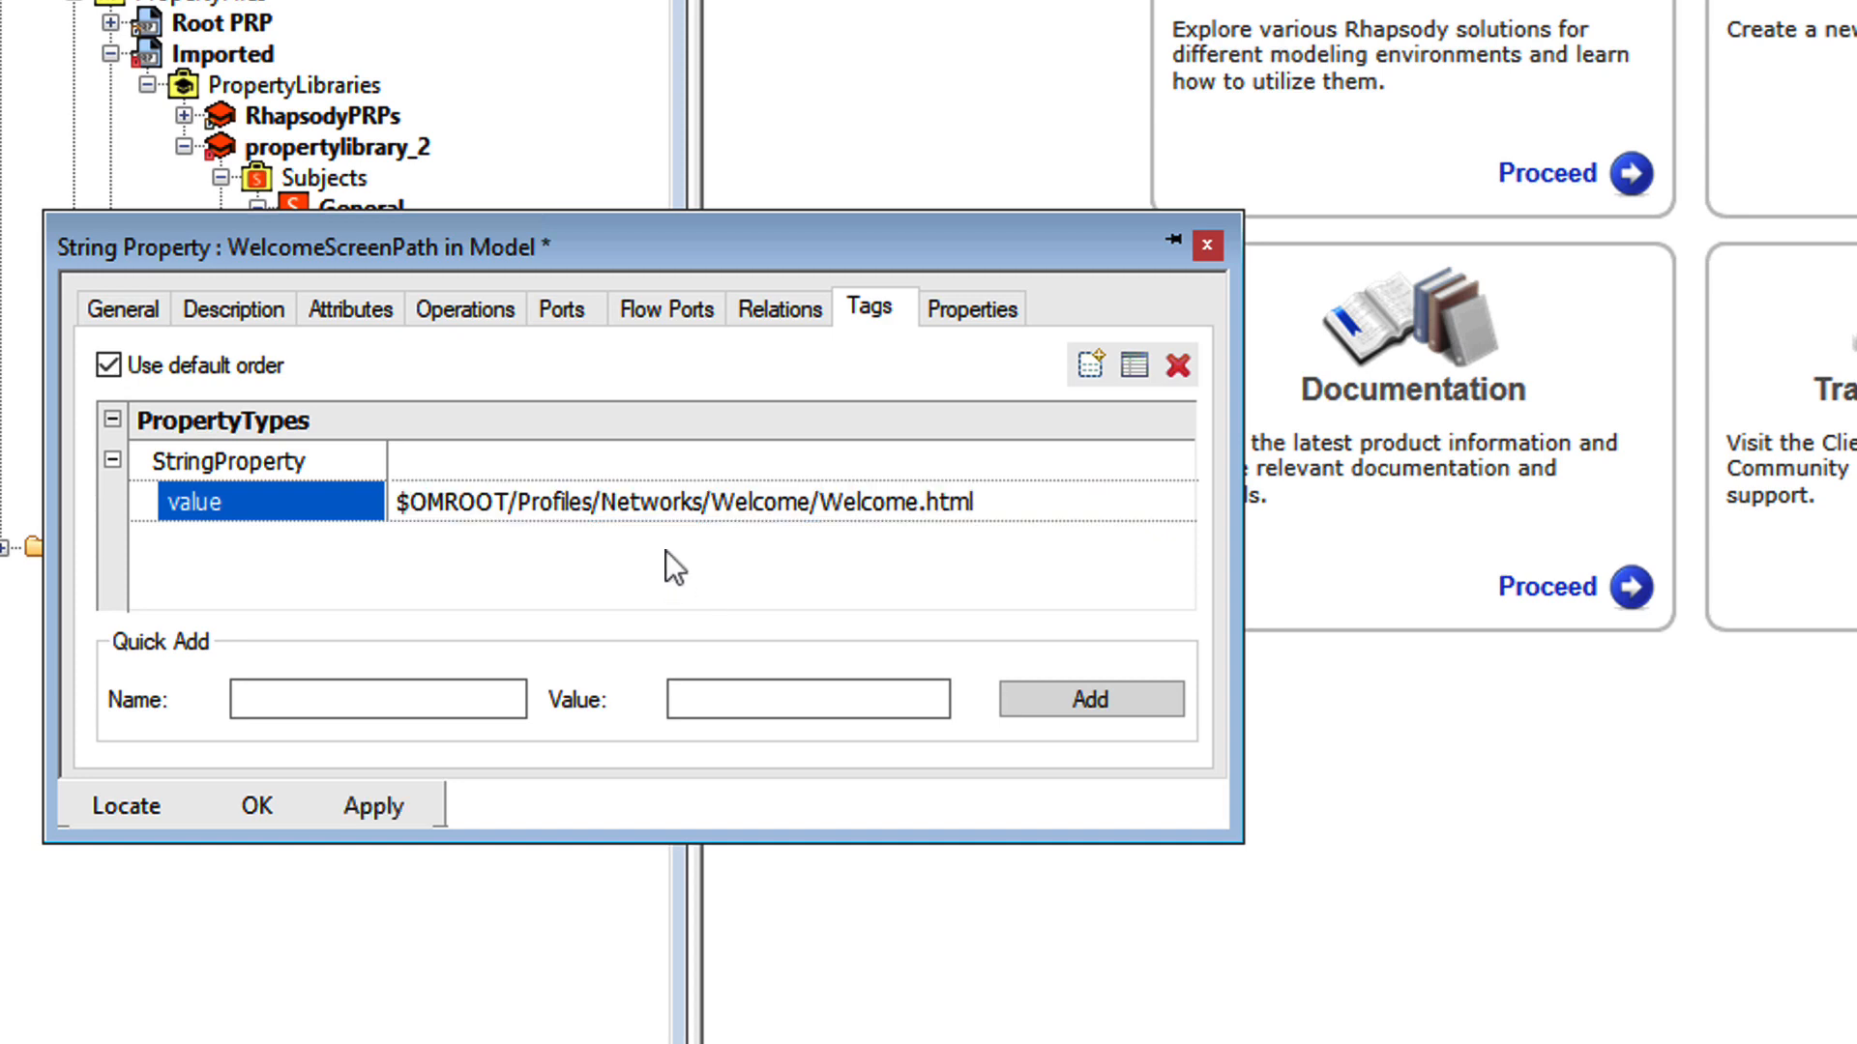
left_click(360, 805)
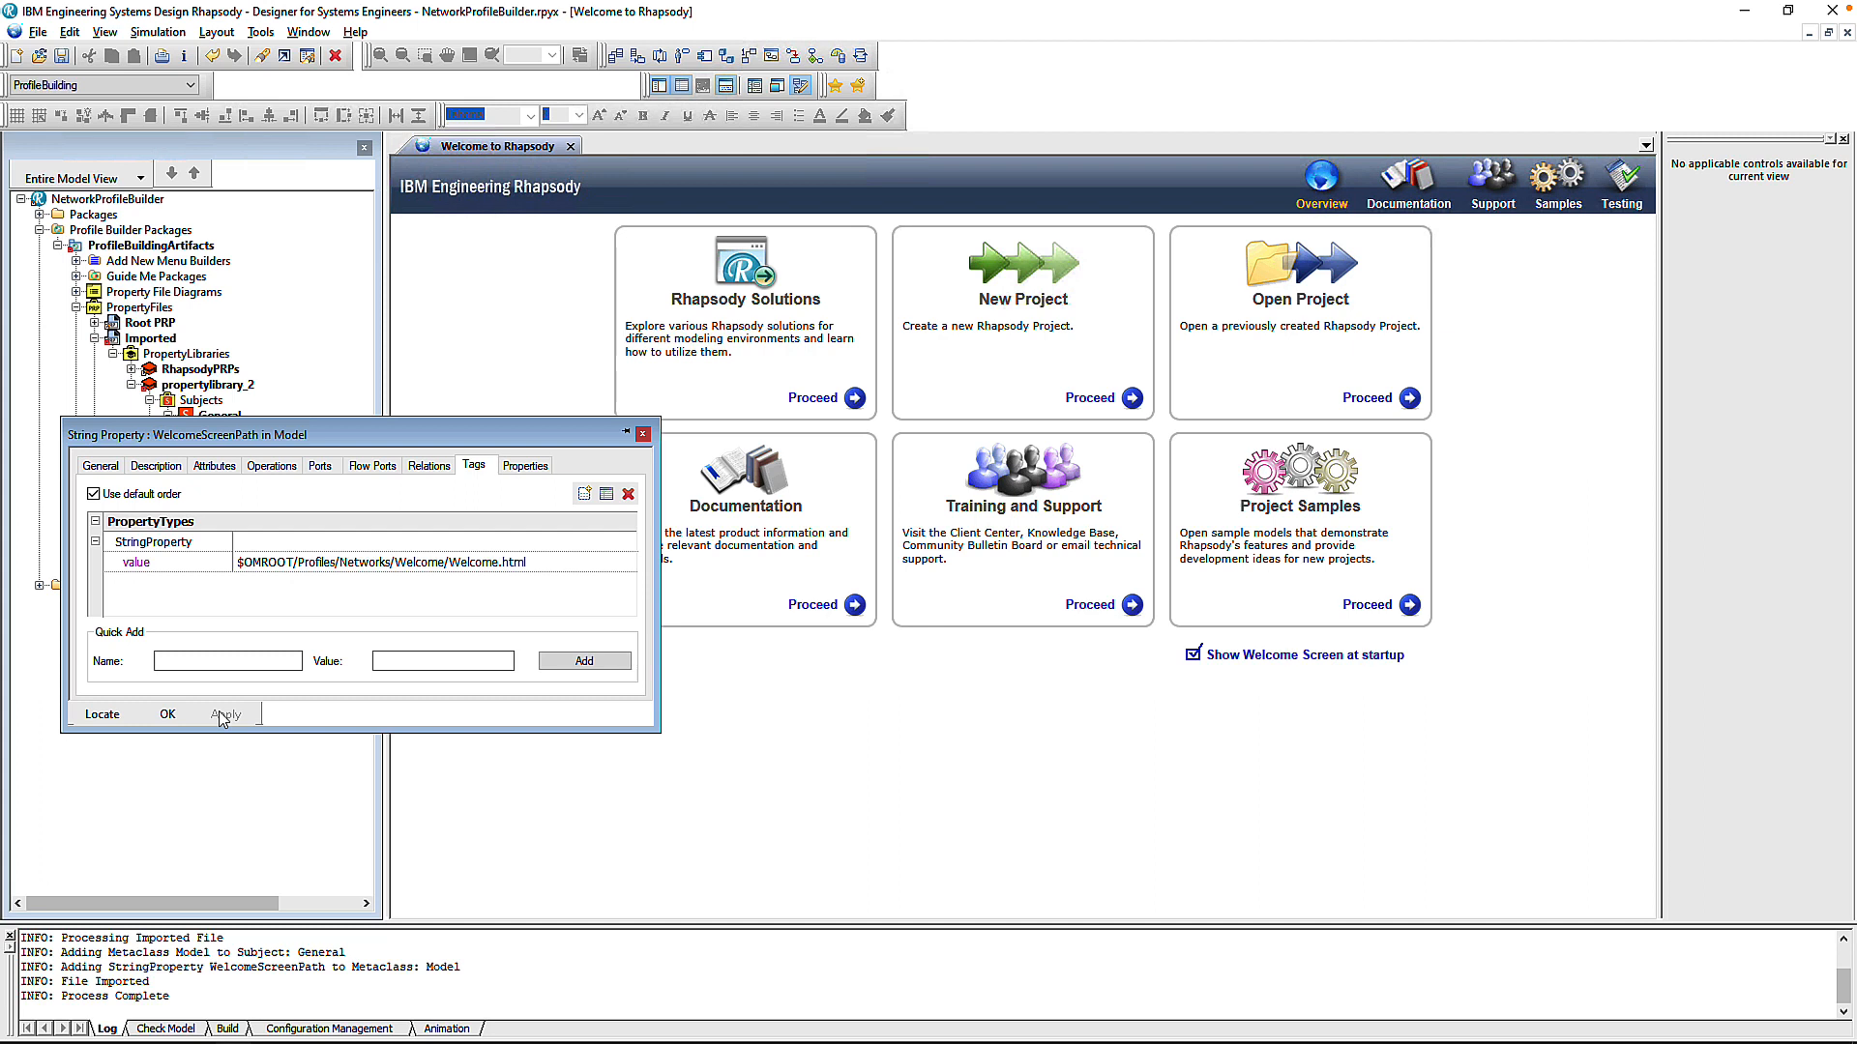
left_click(167, 715)
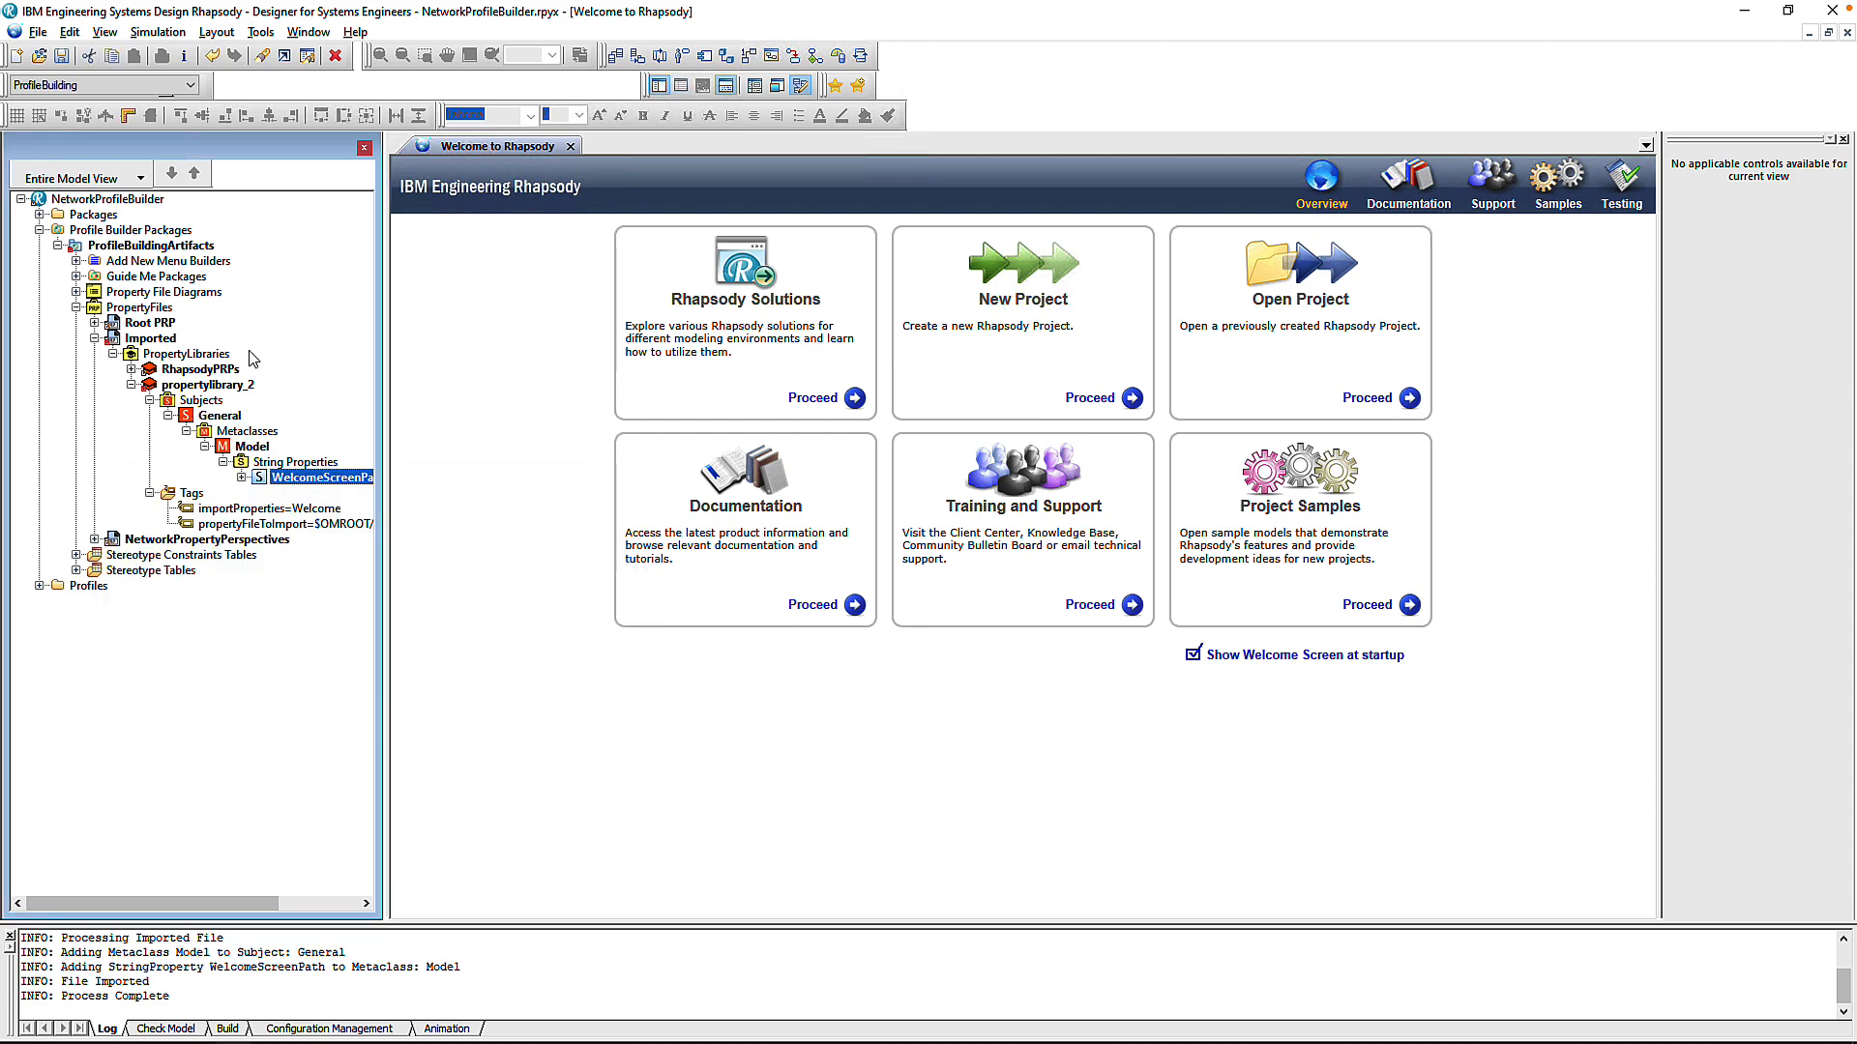
left_click(61, 57)
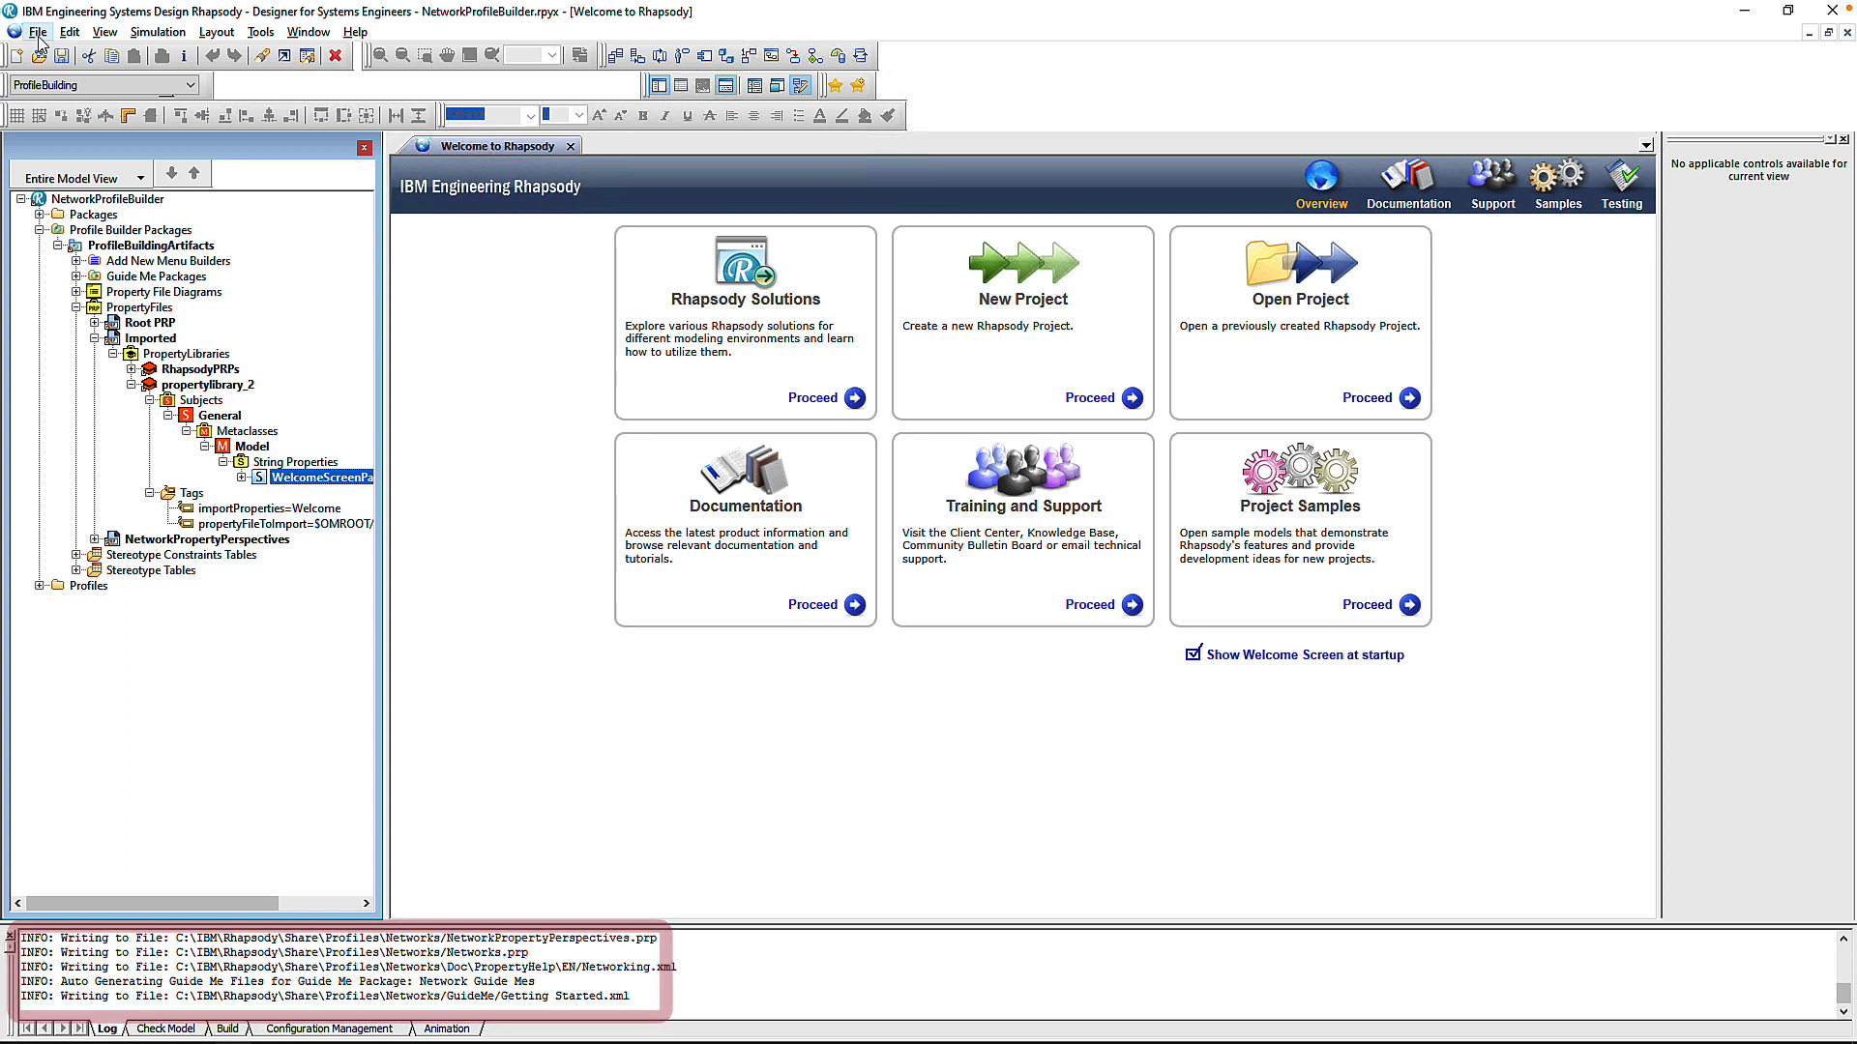
Create a new project named Project in C:\Work\Project with the Networks project type
left_click(39, 35)
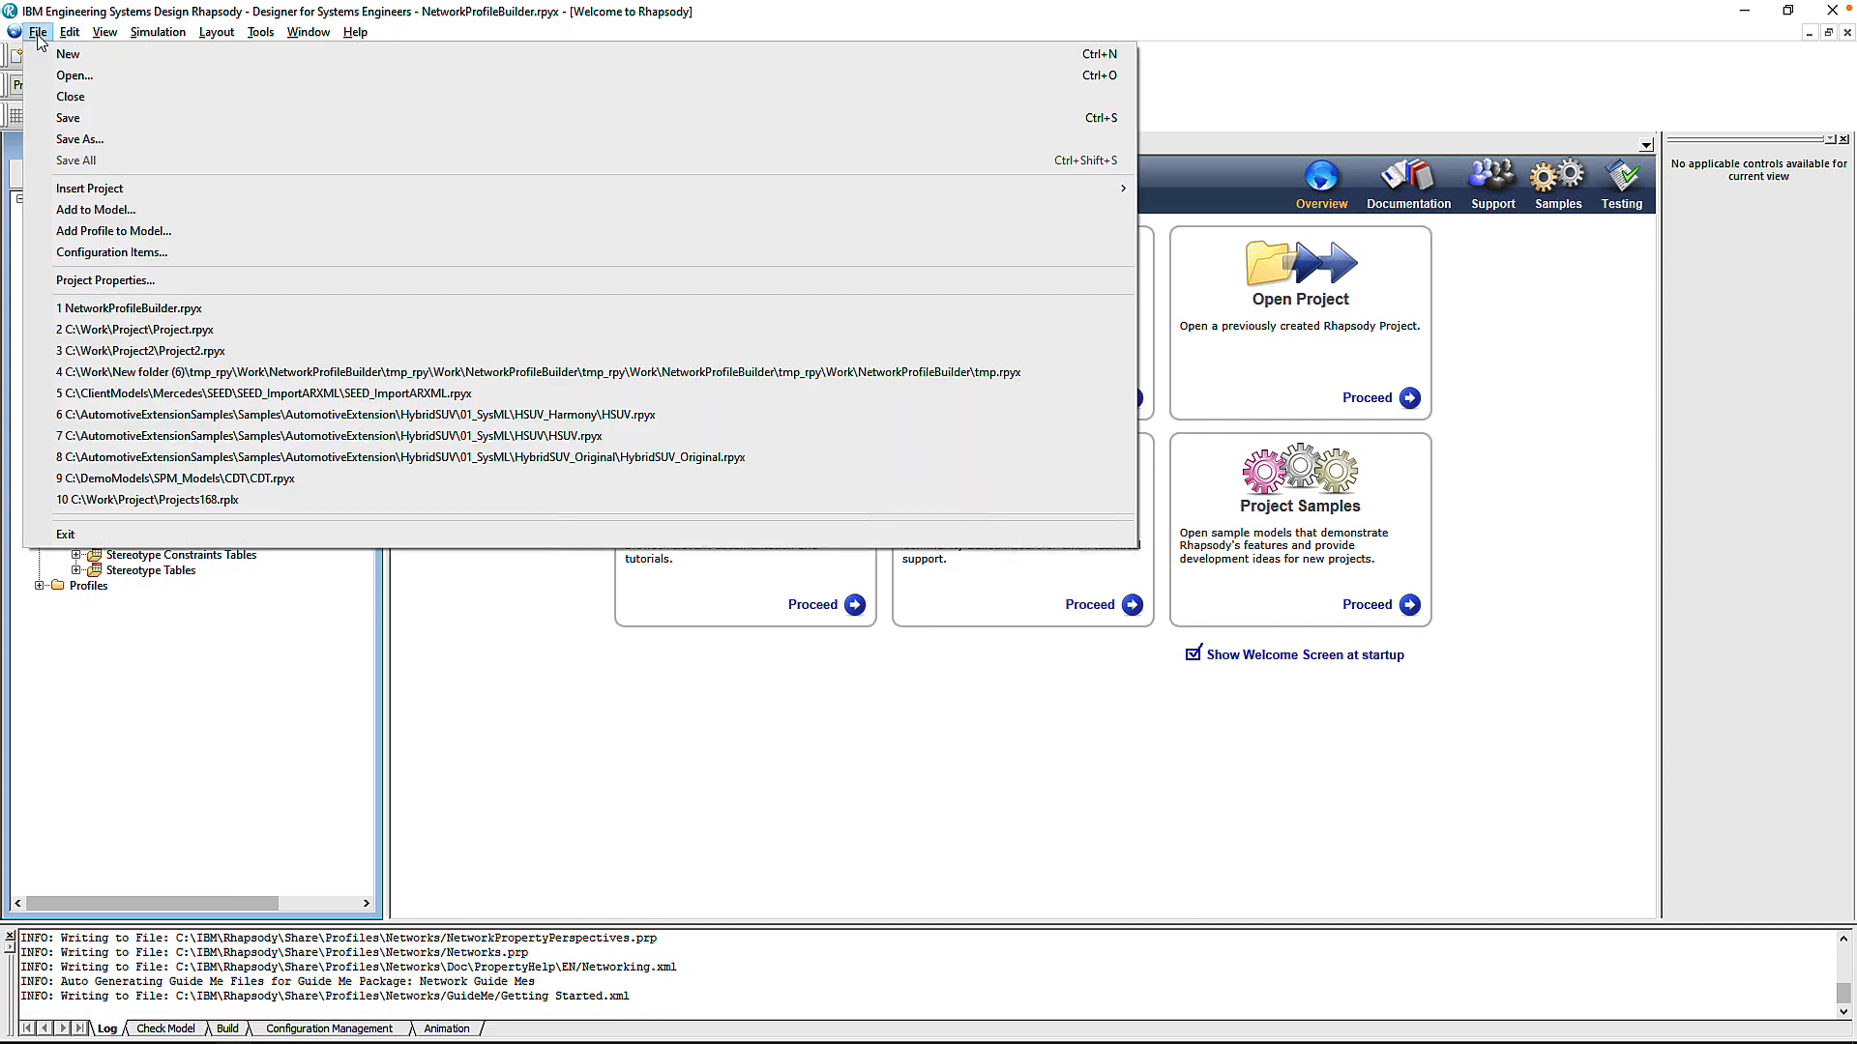
left_click(57, 50)
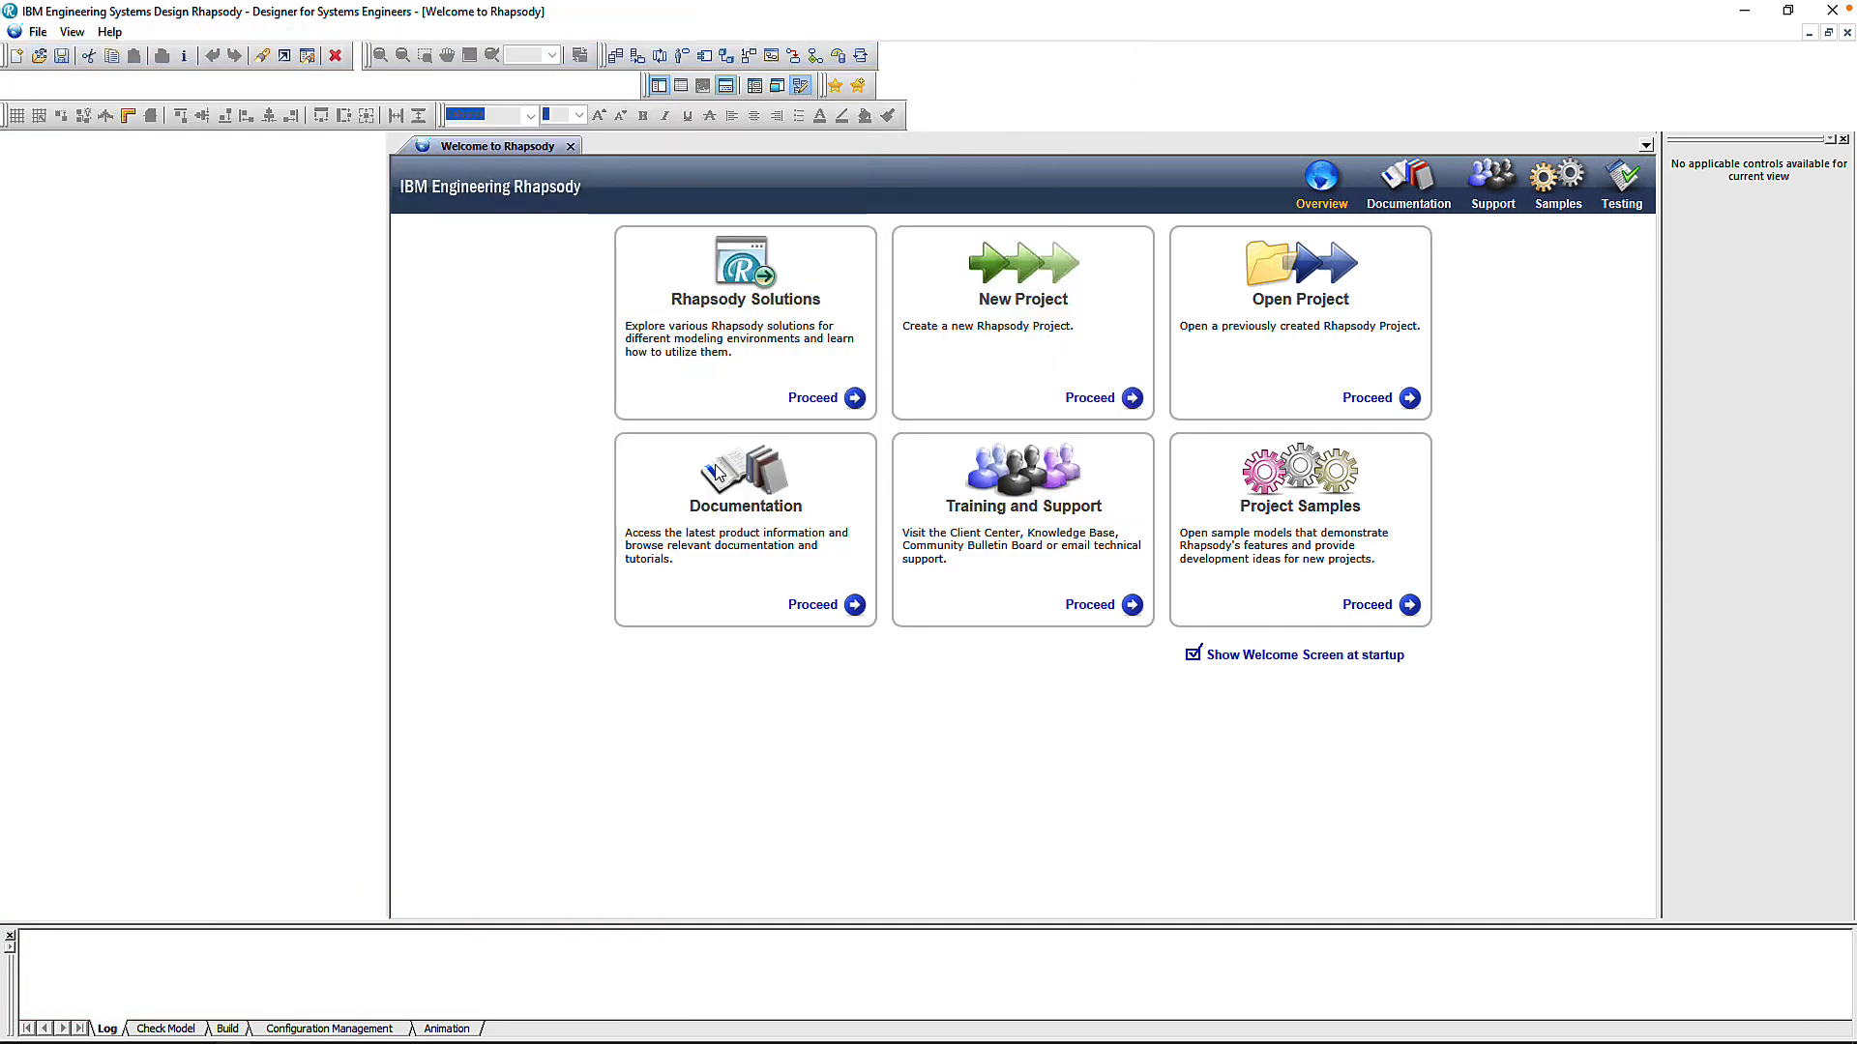
left_click(876, 481)
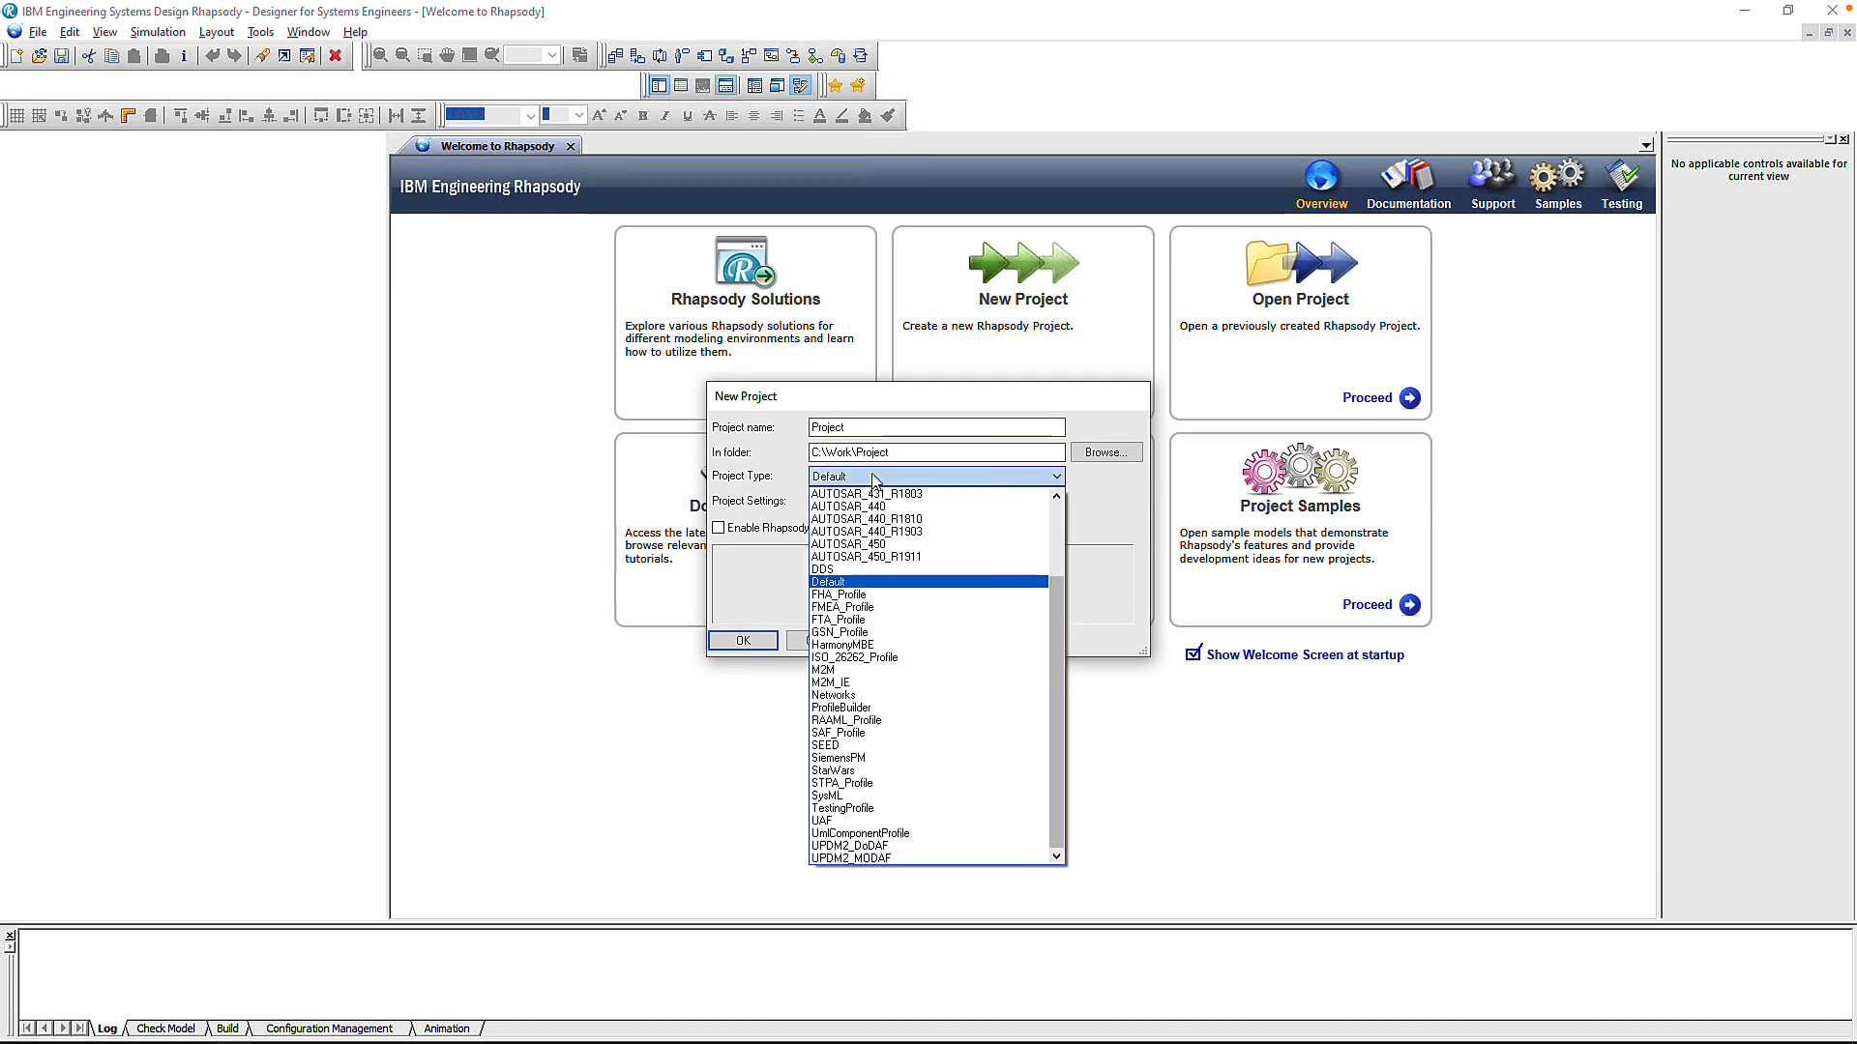
left_click(817, 696)
left_click(743, 641)
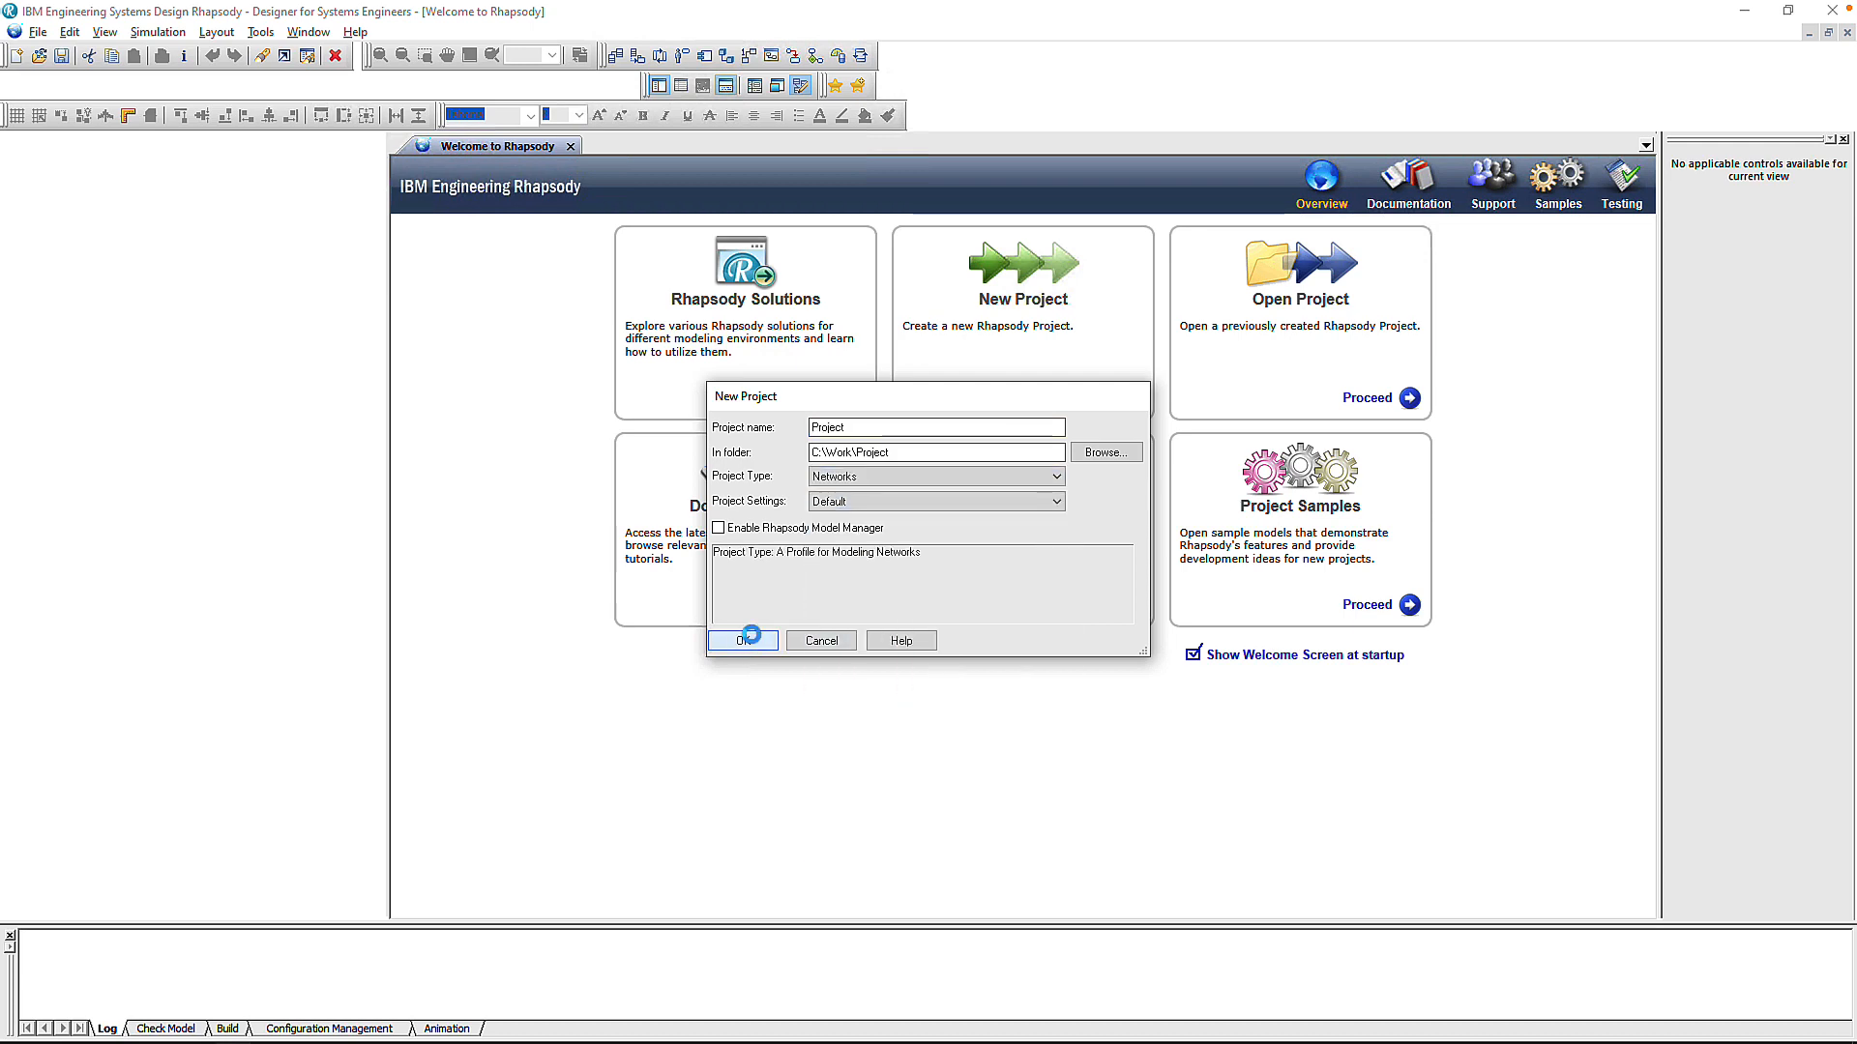
left_click(953, 576)
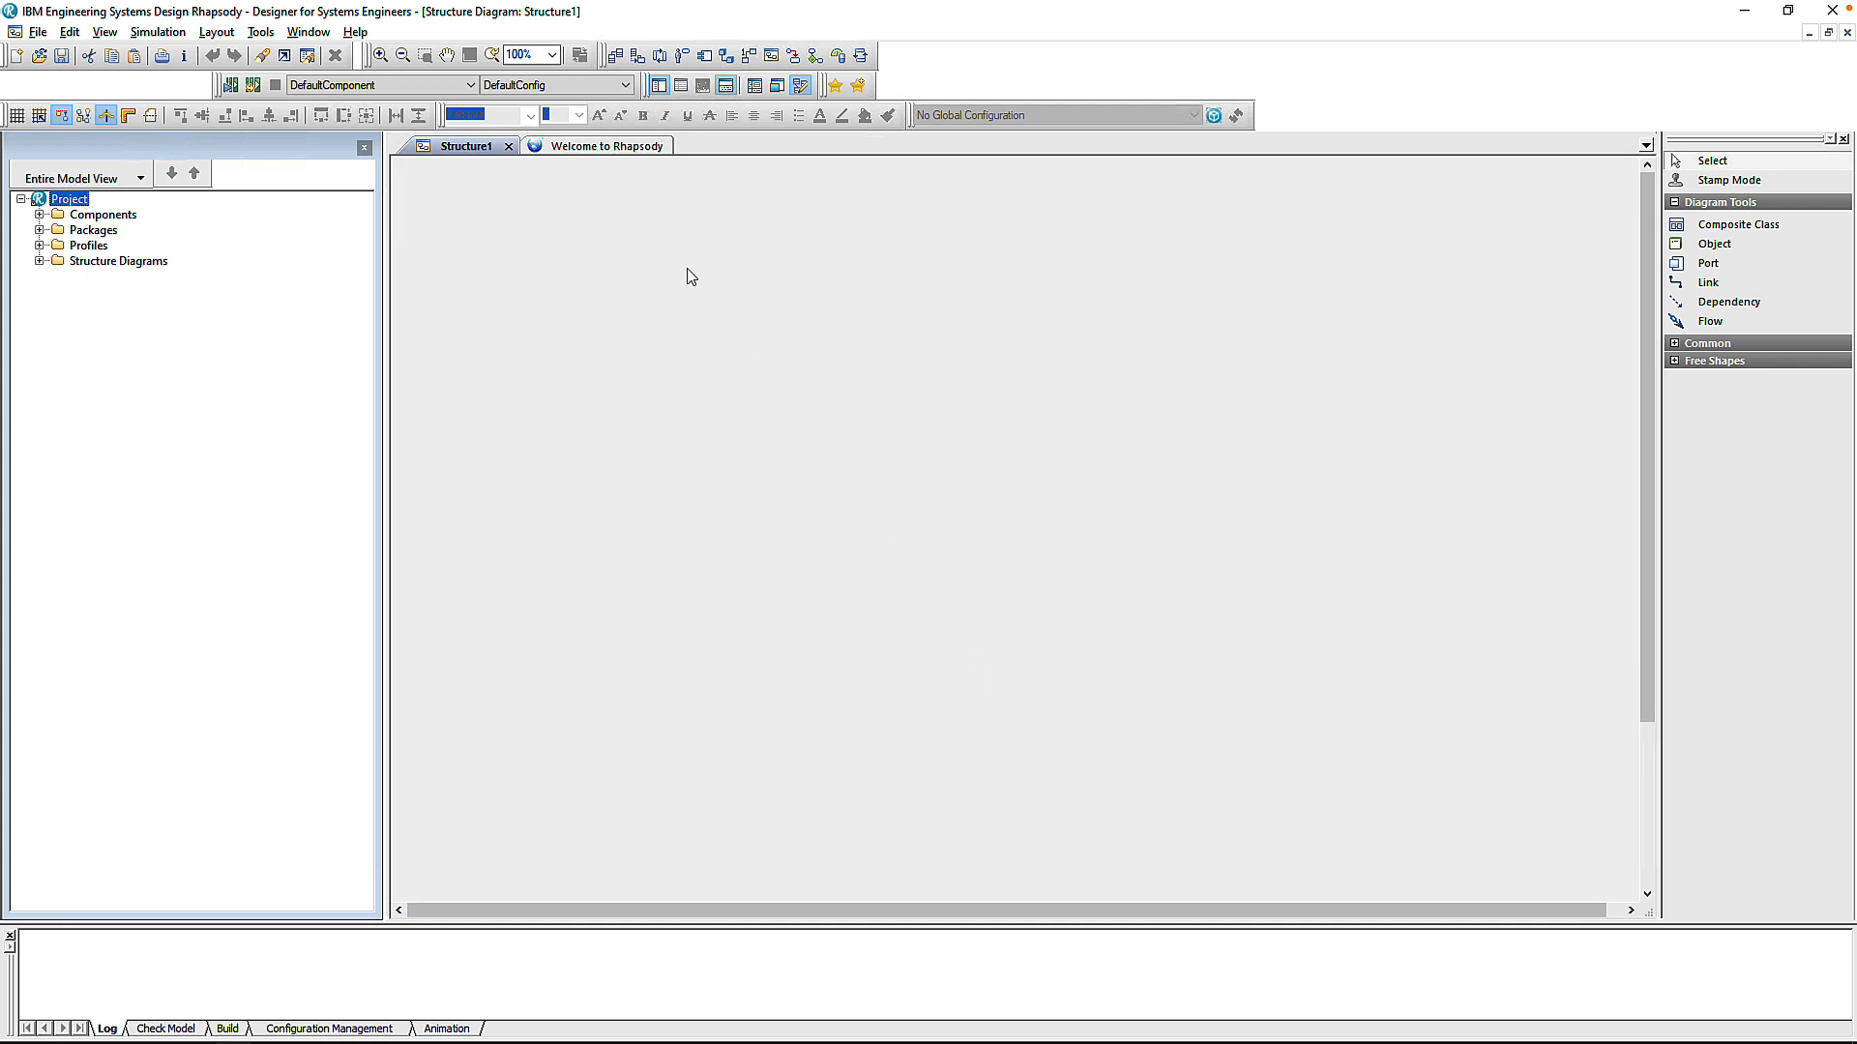
View the Networks profile's welcome page and follow its Click Here to Get Started link
left_click(628, 150)
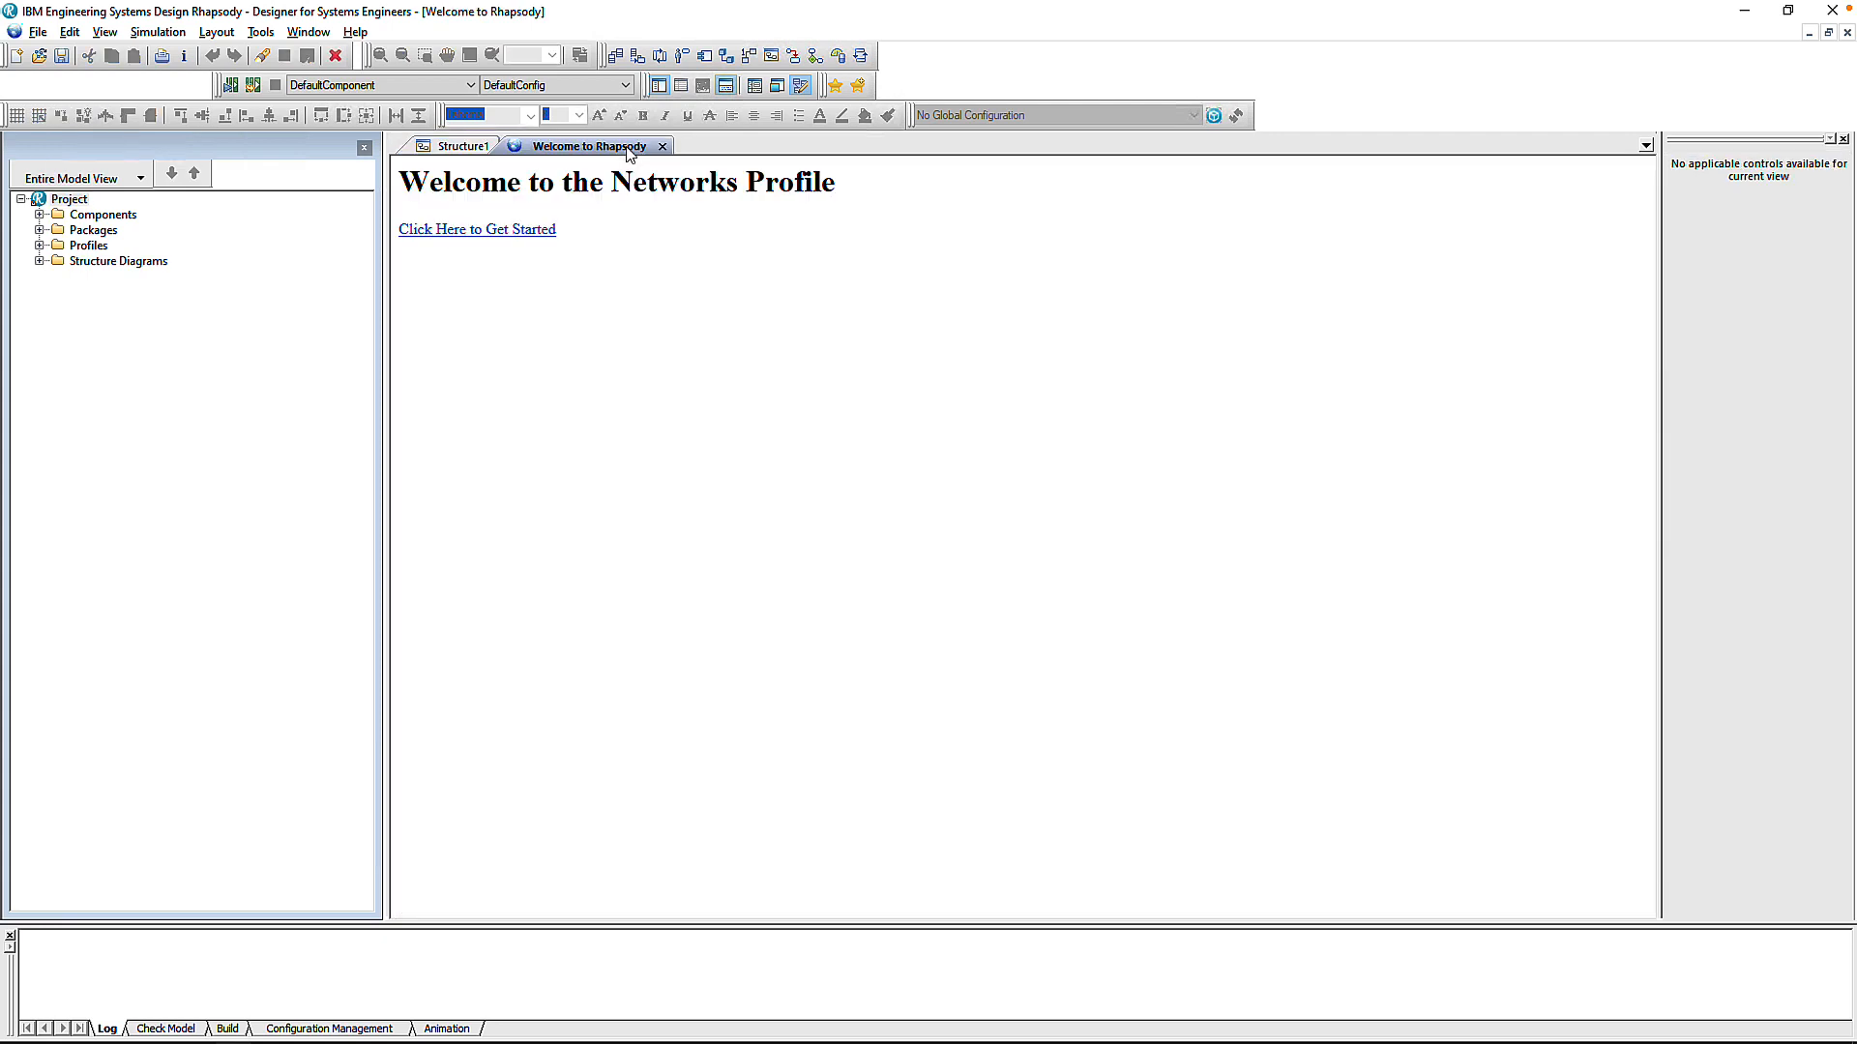
left_click(476, 233)
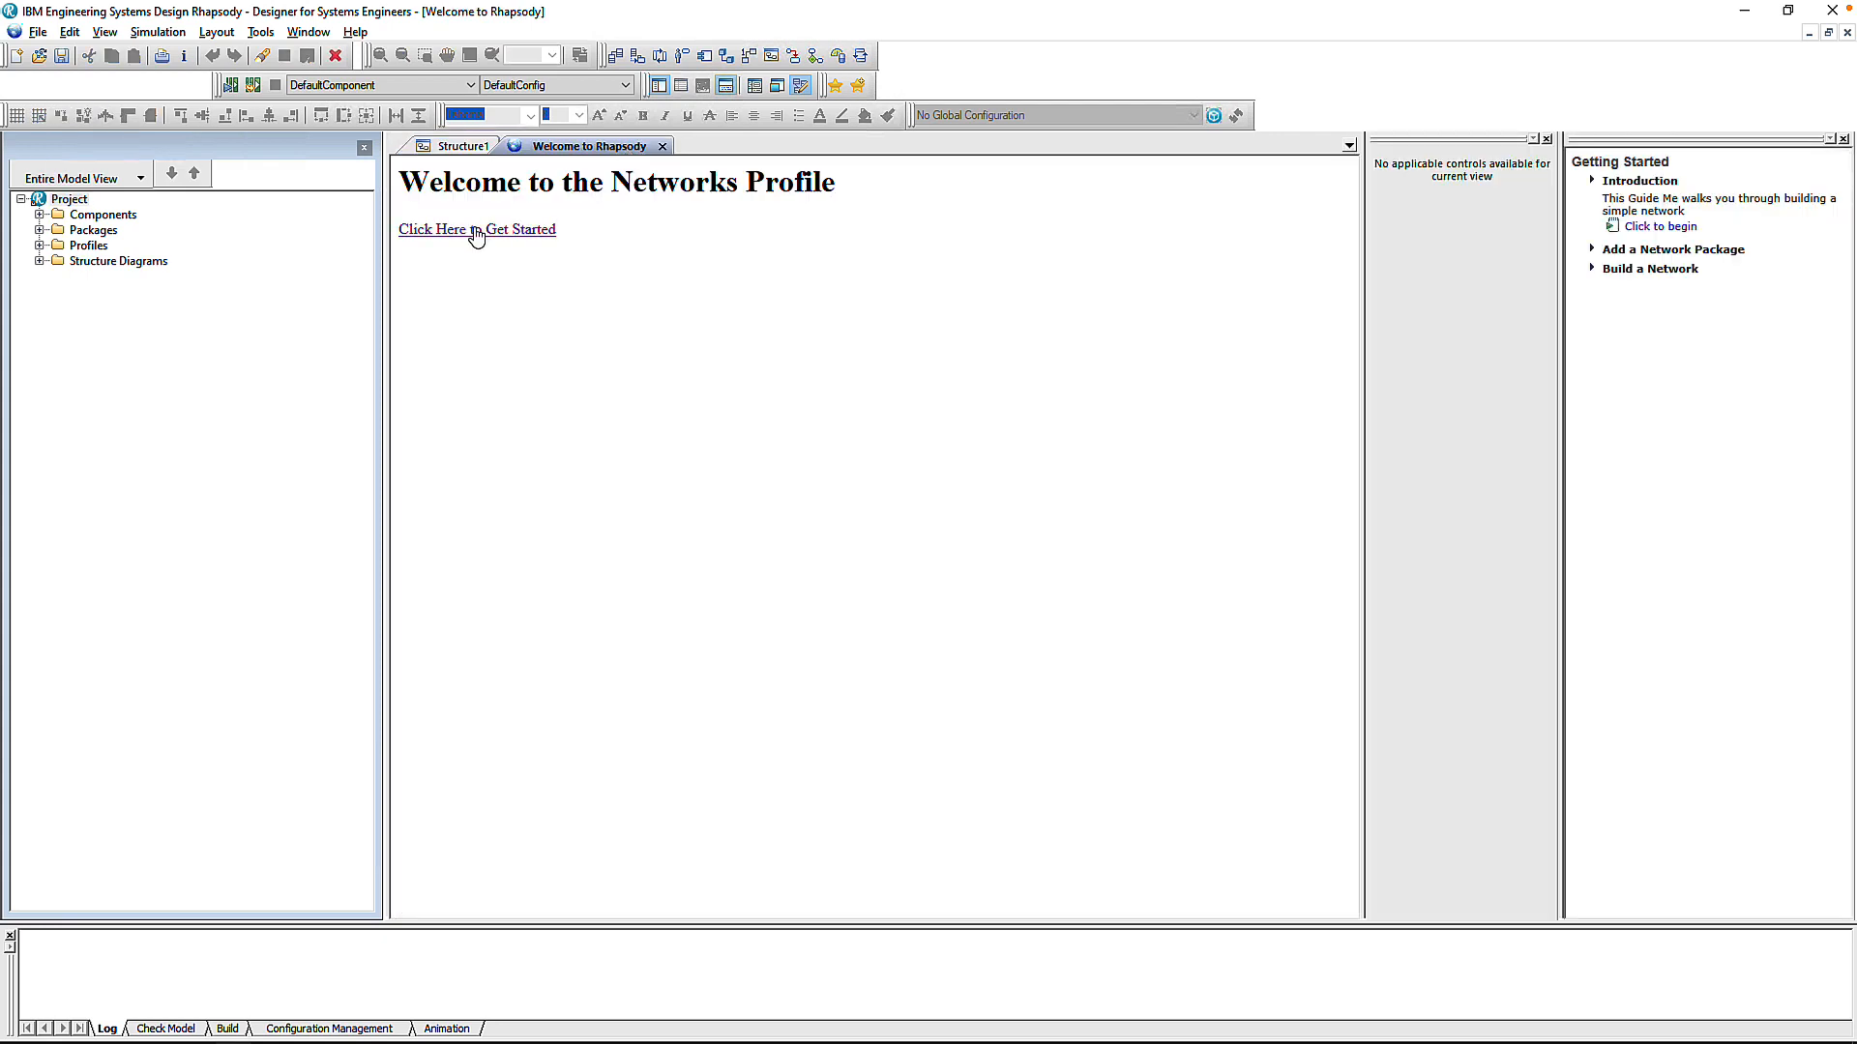